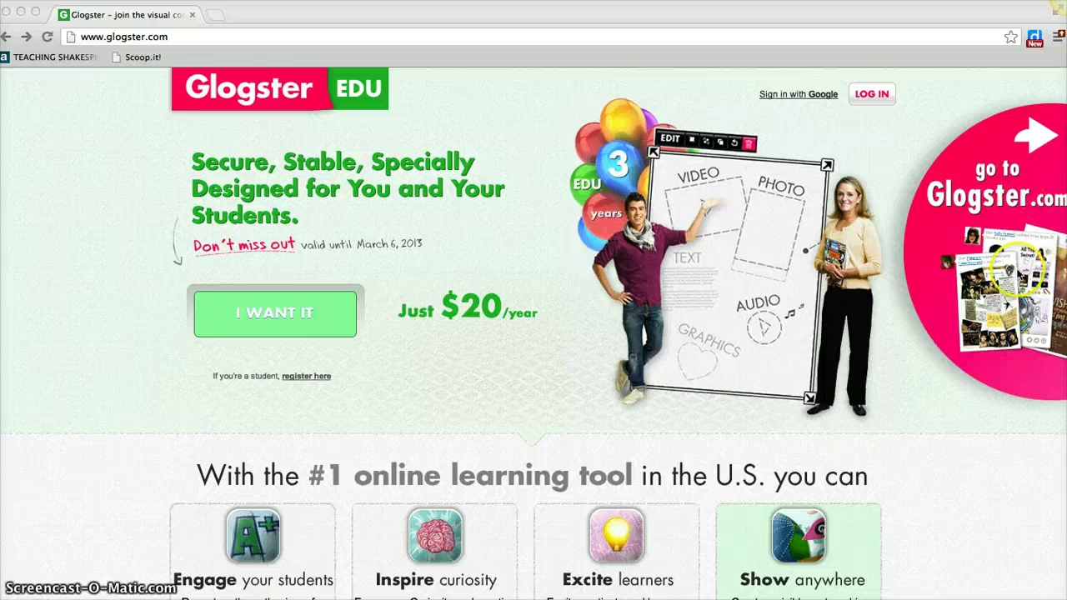
# Go from the Glogster EDU landing page to the main Glogster.com dashboard.
pyautogui.click(1019, 269)
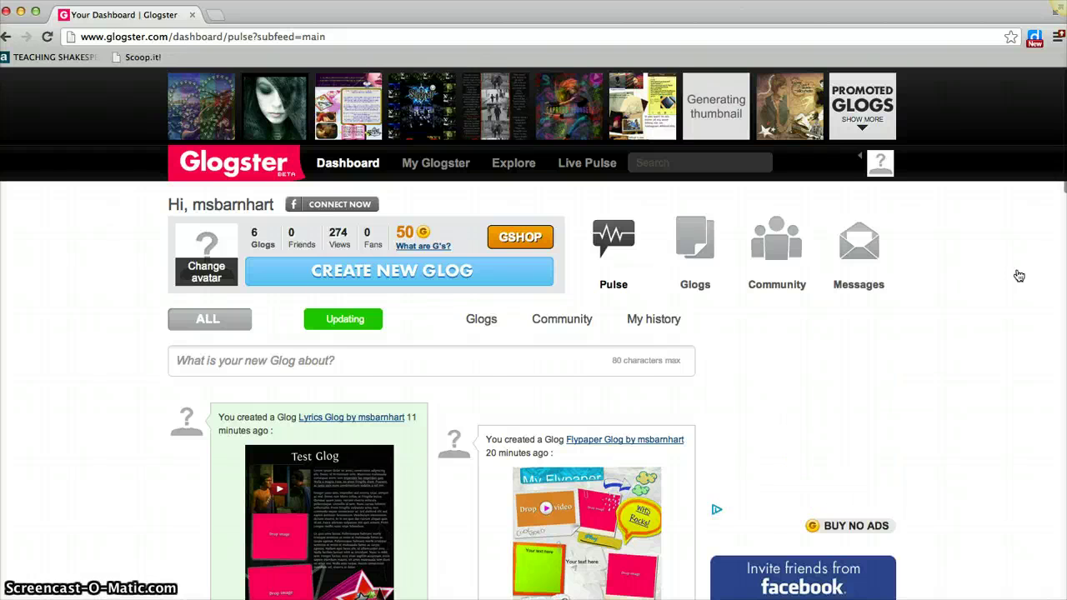
pyautogui.click(722, 162)
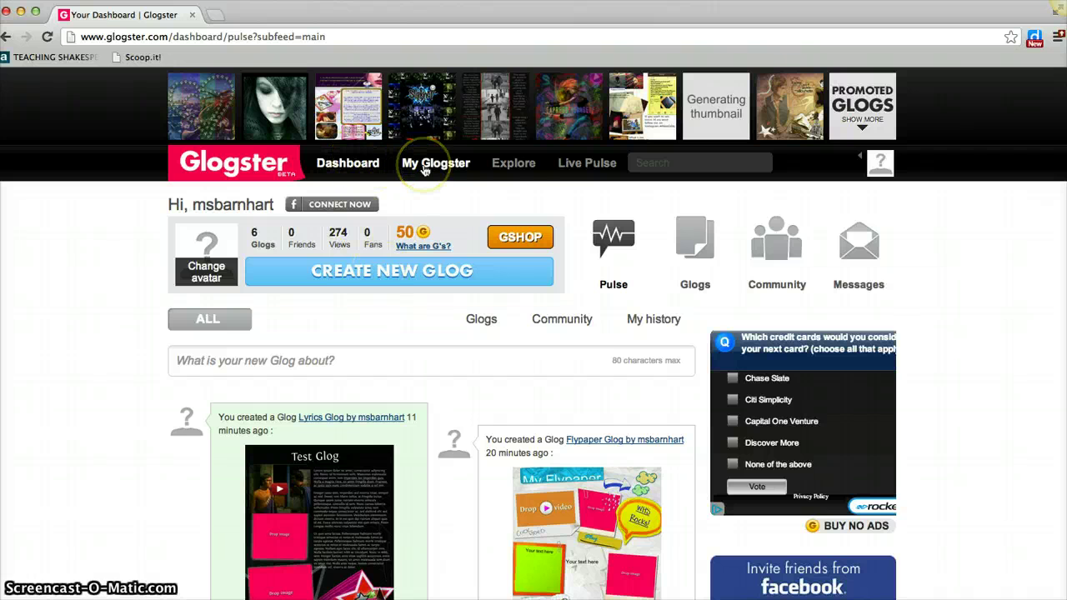
pyautogui.click(582, 164)
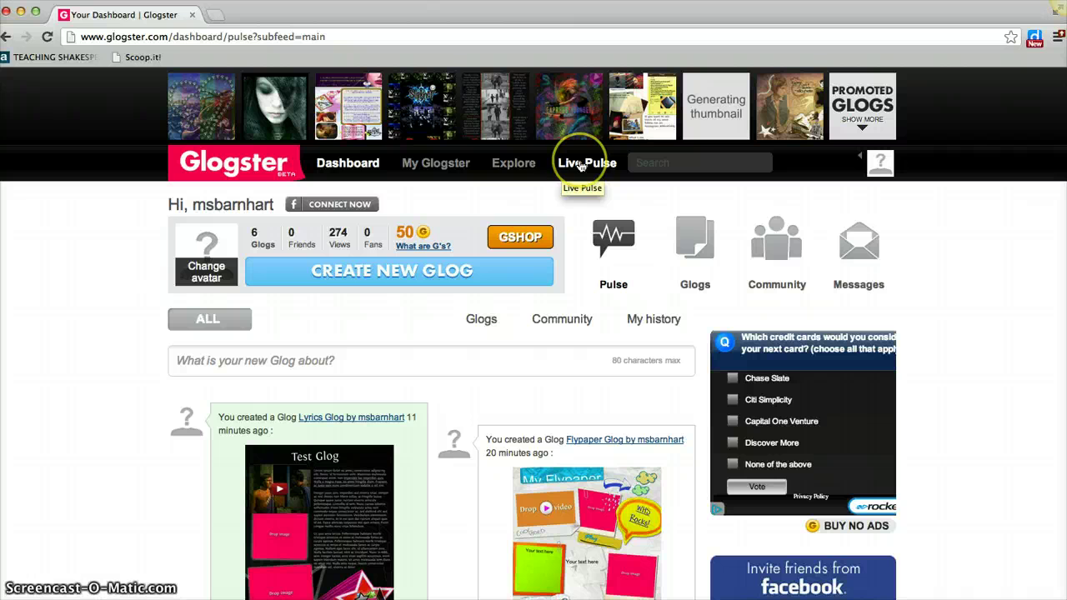
# Open My Glogster, pause the featured Test Glog, look through the published Glogs and view Macbeth Flipped.
pyautogui.click(432, 164)
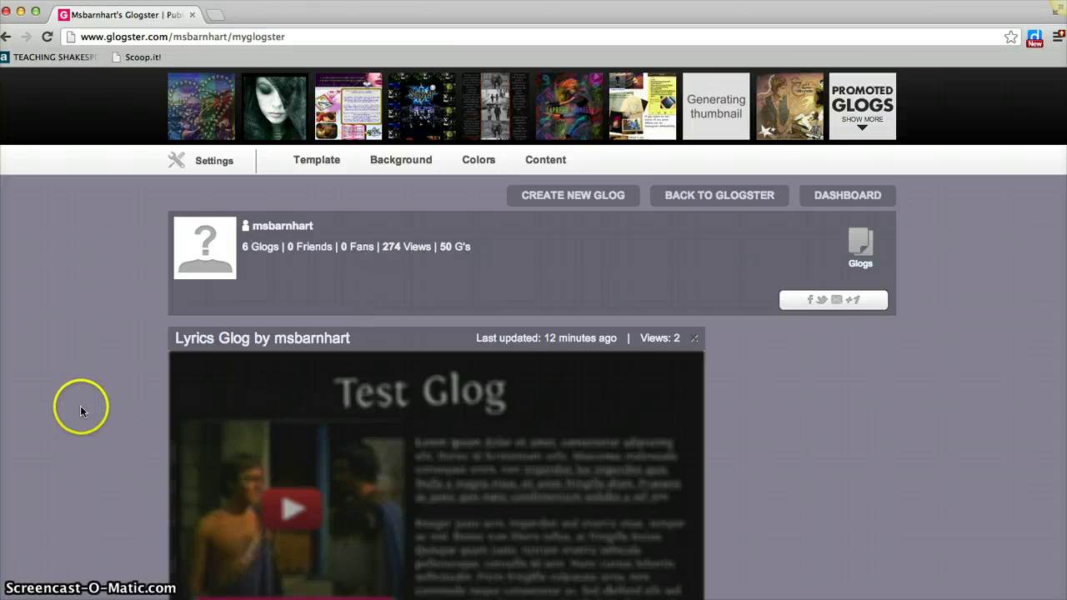
pyautogui.scroll(-3, 80, 406)
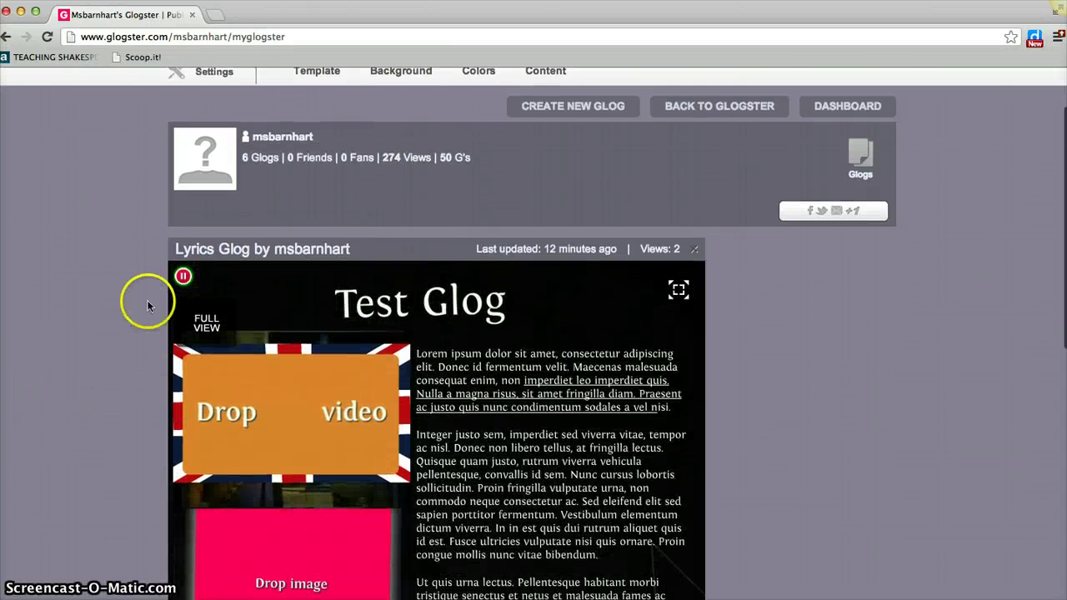
pyautogui.click(183, 276)
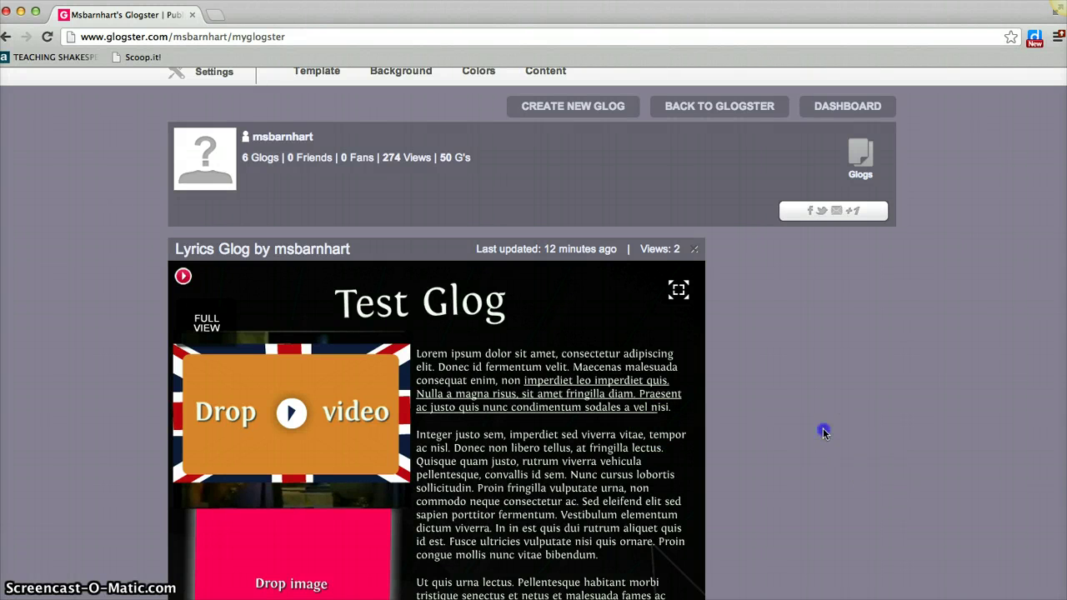
pyautogui.scroll(-10, 823, 434)
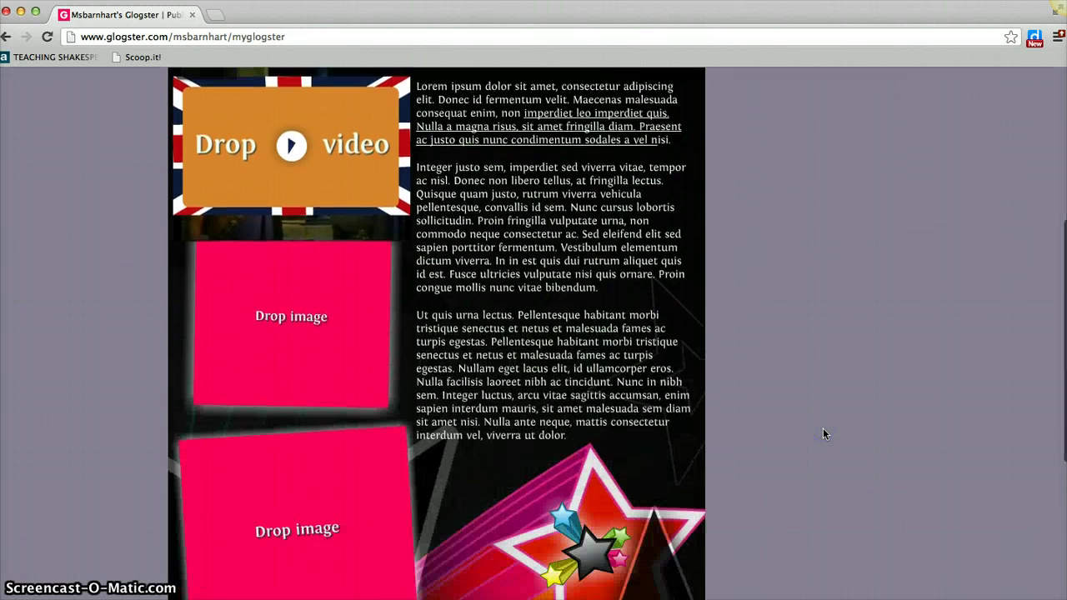
pyautogui.scroll(-6, 823, 433)
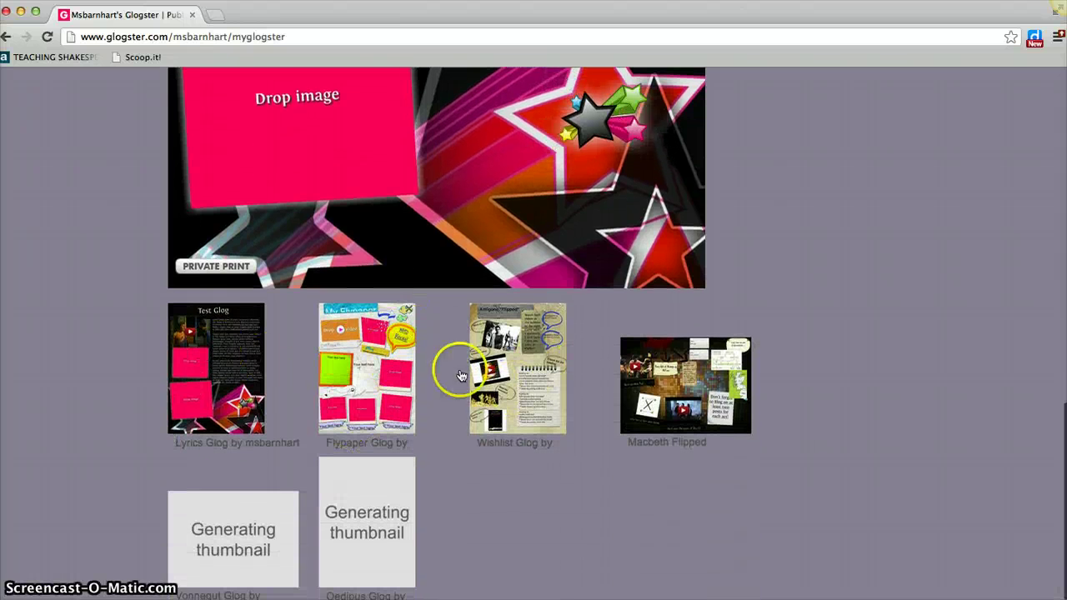
pyautogui.click(705, 379)
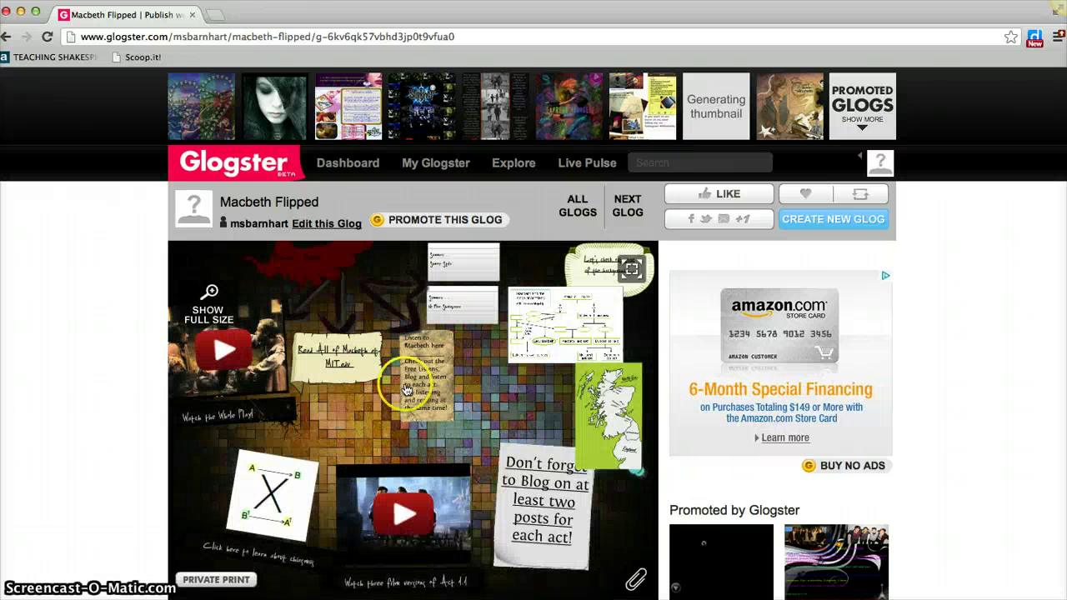
# Return to the dashboard and create a new Glog from the Video Glog template.
pyautogui.click(364, 167)
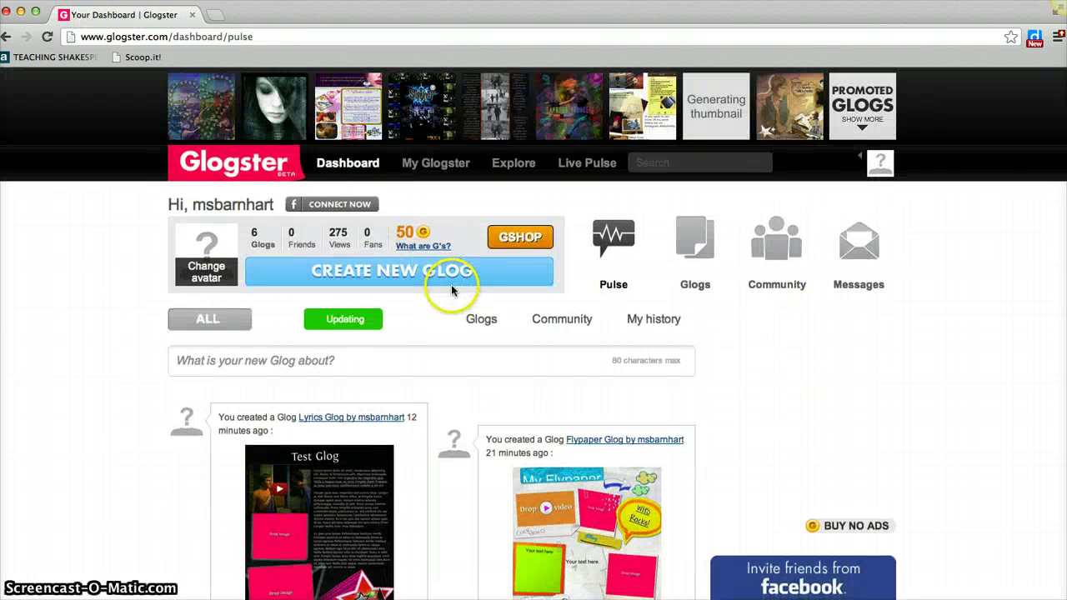
pyautogui.click(452, 281)
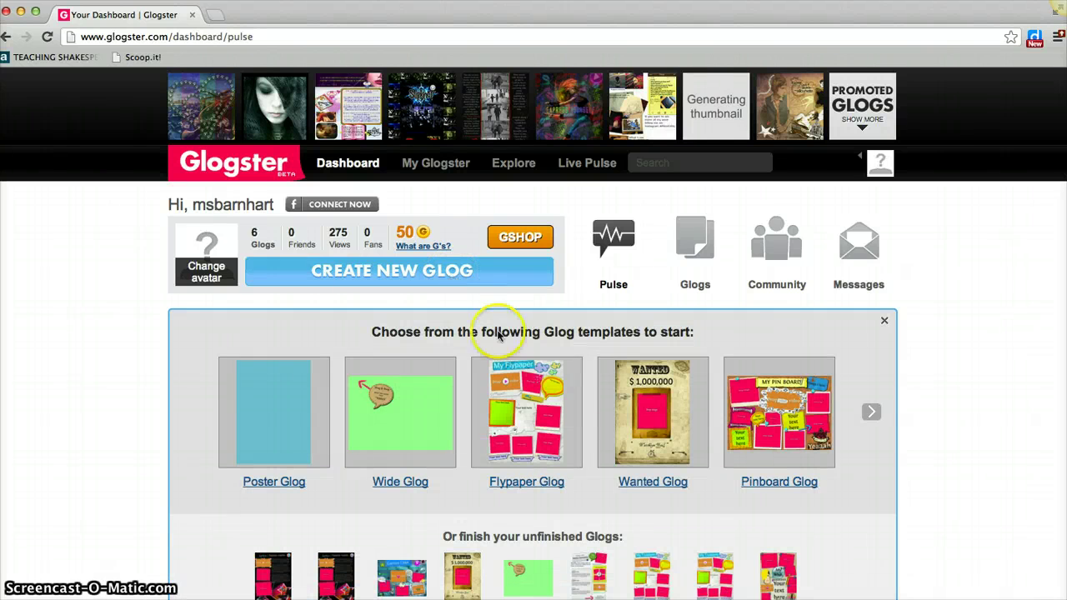
pyautogui.click(878, 417)
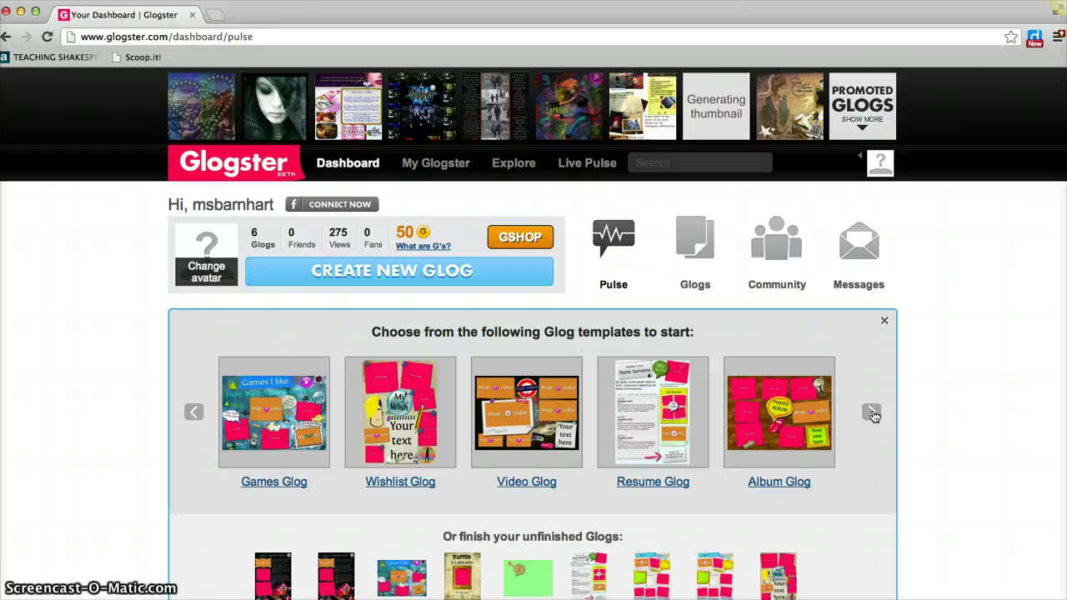
pyautogui.click(873, 416)
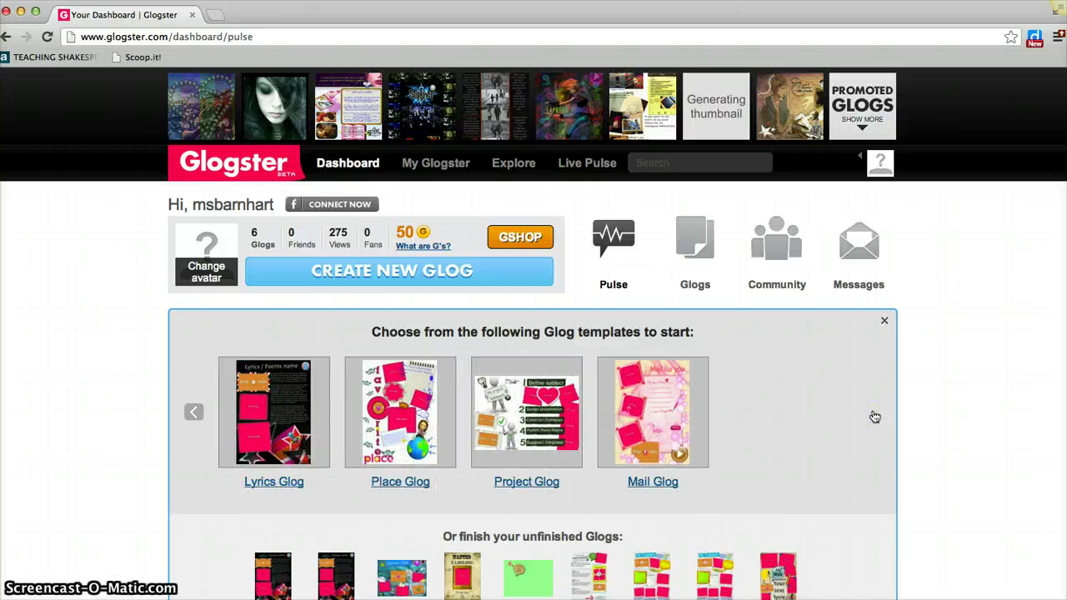
pyautogui.click(193, 411)
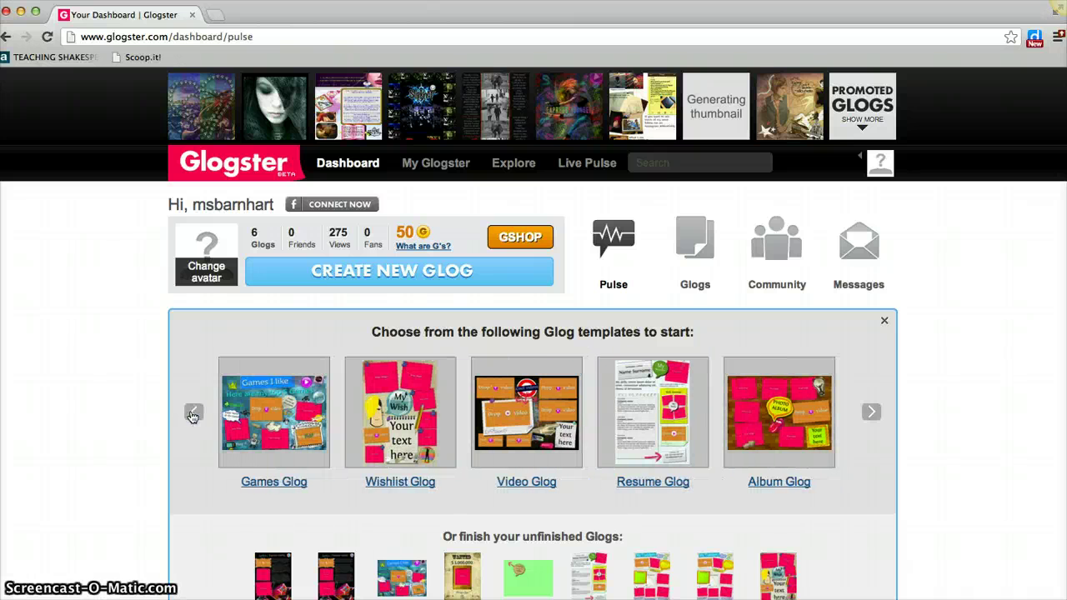
pyautogui.click(543, 427)
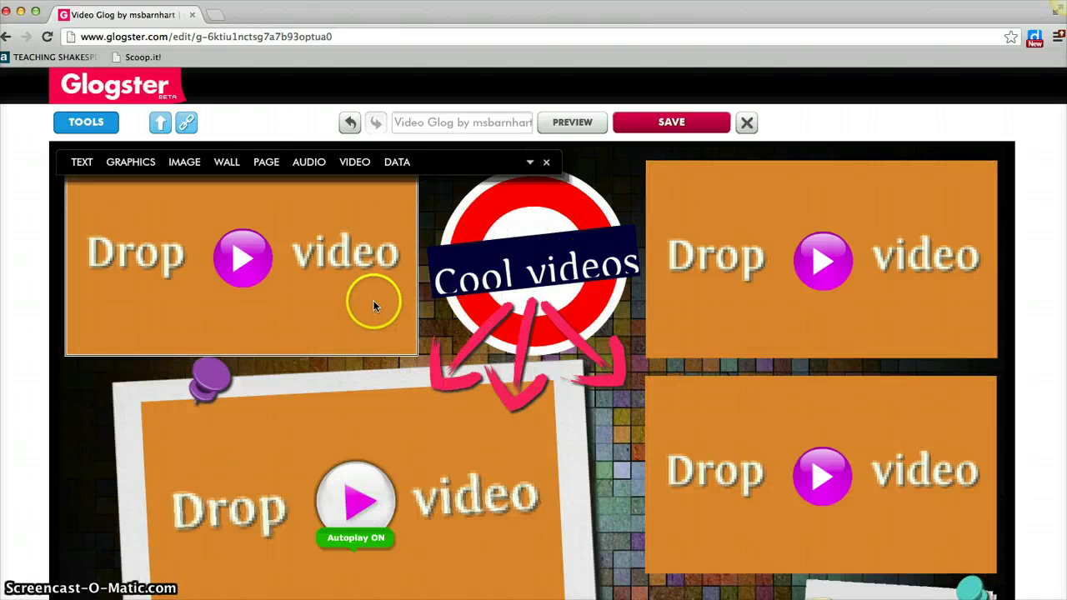
# Delete the "Cool videos" sign and add the yellow umbrella graphic from the Start collection.
pyautogui.click(564, 258)
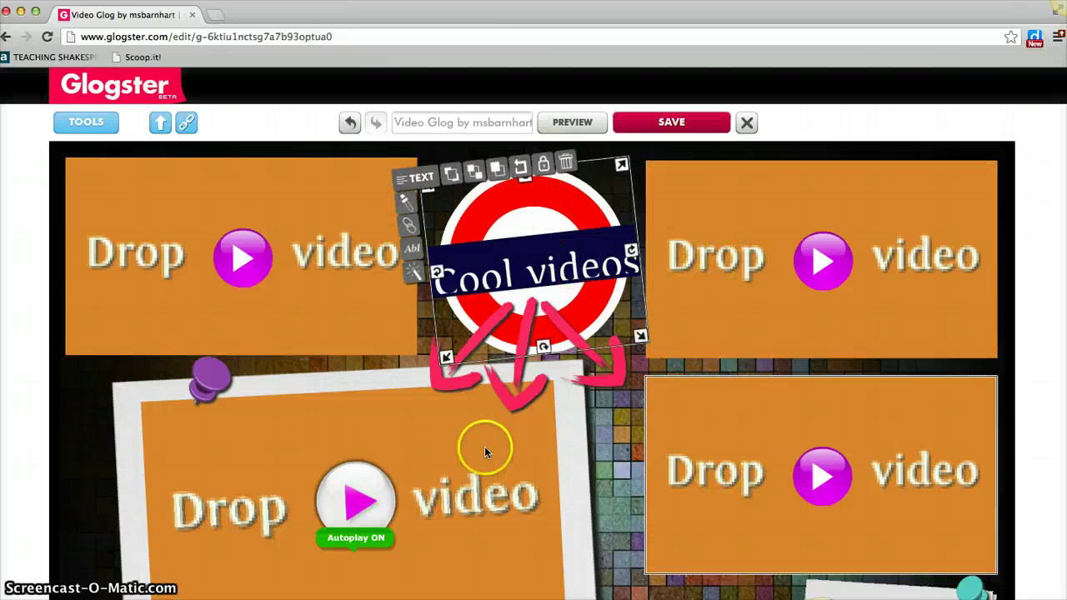
pyautogui.click(566, 163)
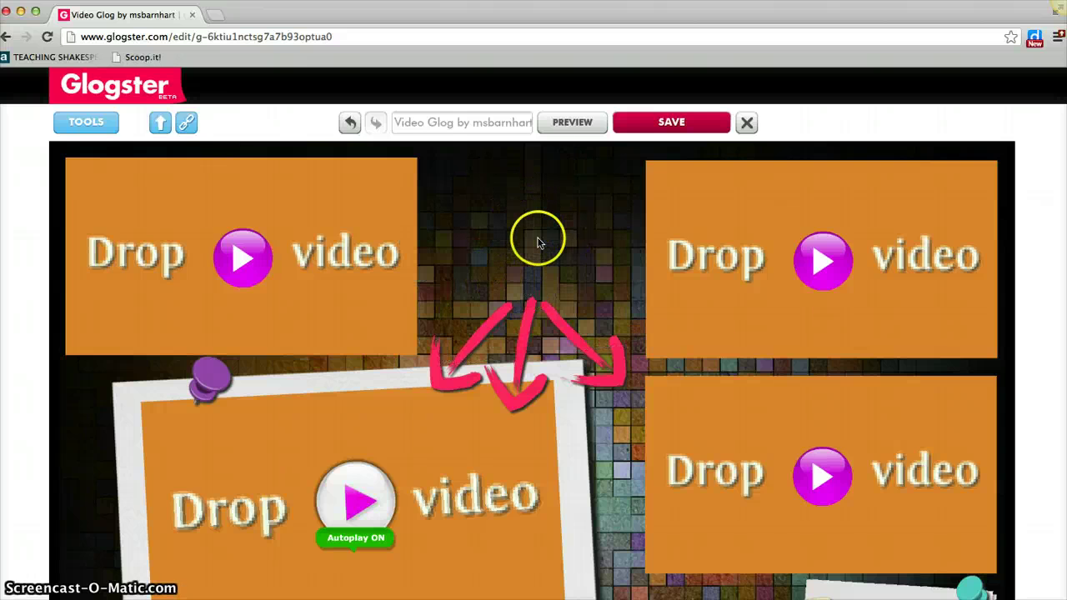
pyautogui.click(102, 124)
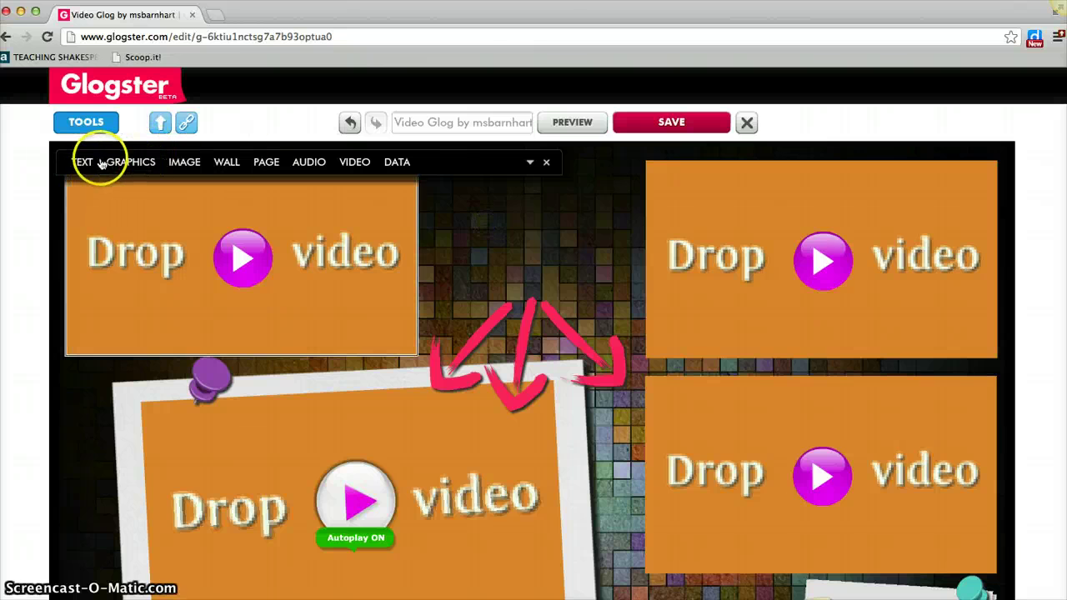
pyautogui.click(140, 165)
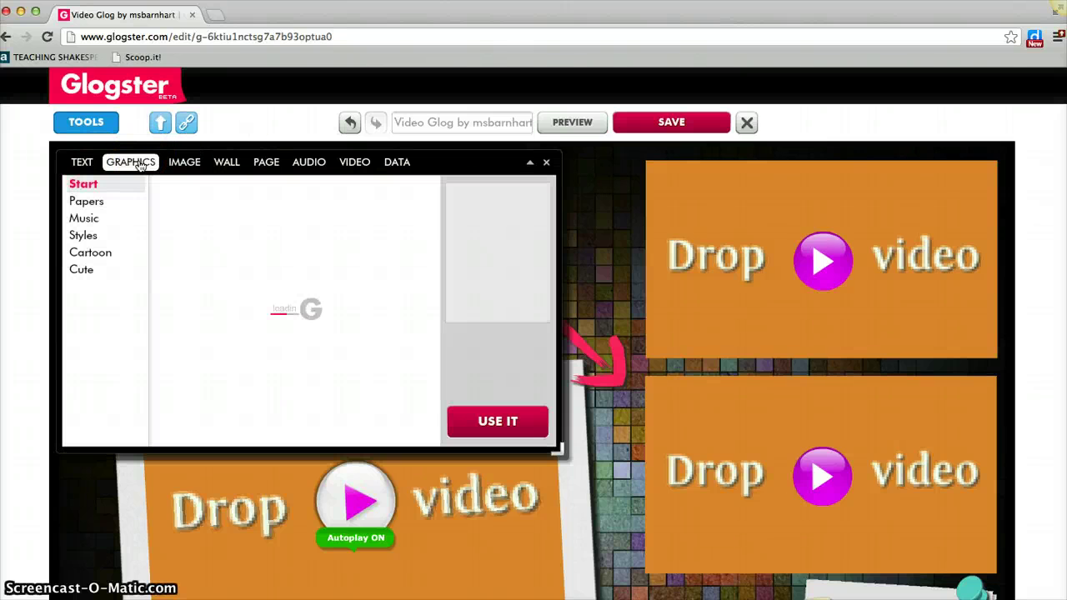
pyautogui.click(184, 212)
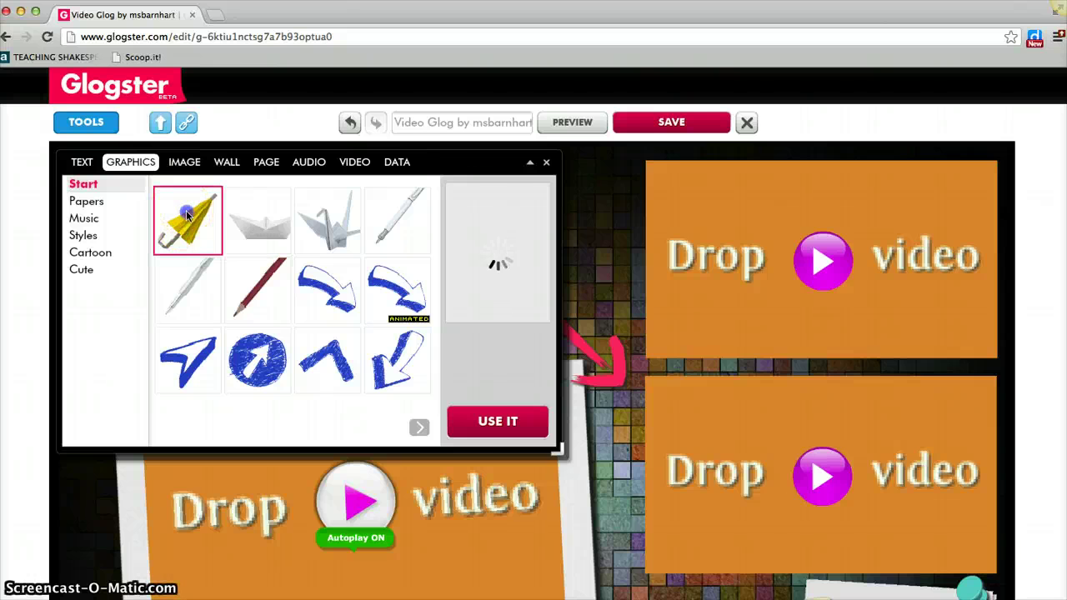
pyautogui.click(487, 427)
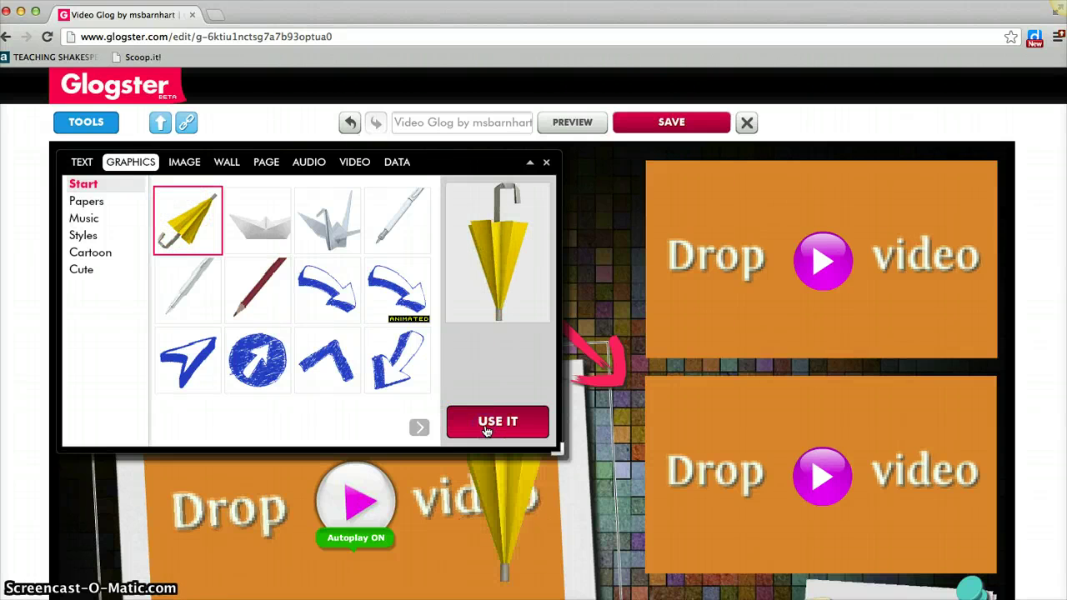
pyautogui.click(546, 165)
# Move the yellow umbrella above the pink arrows and rotate it diagonally so its handle points up and to the right.
pyautogui.moveTo(534, 455); pyautogui.dragTo(560, 277)
pyautogui.moveTo(517, 221); pyautogui.dragTo(621, 250)
pyautogui.click(445, 169)
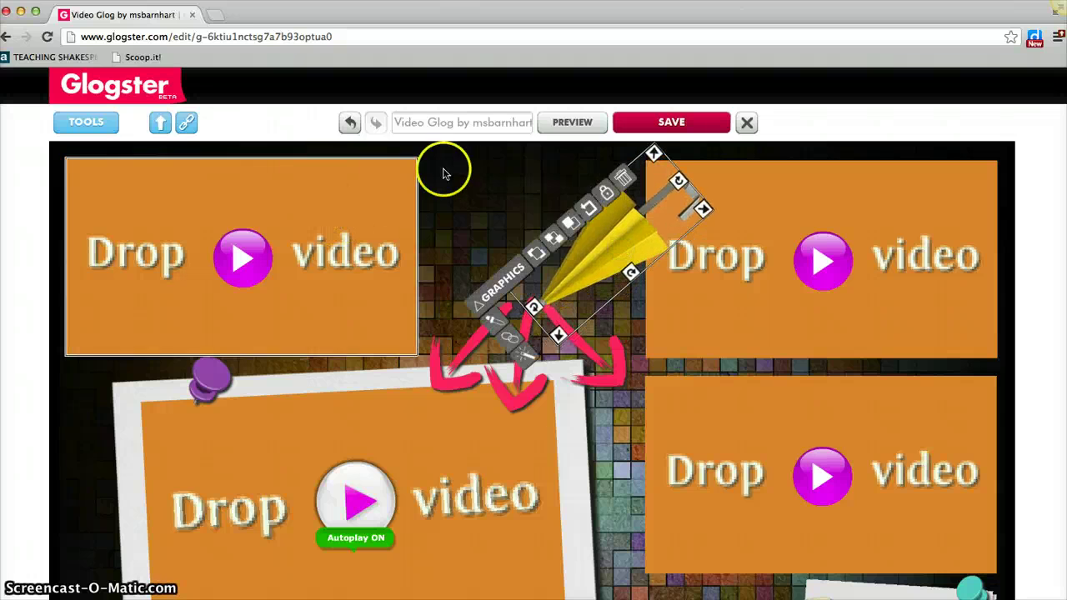
# Add the grey stitched speech bubble from the Start text collection and place it above the pink arrows, overlapping the umbrella.
pyautogui.click(95, 123)
pyautogui.click(82, 162)
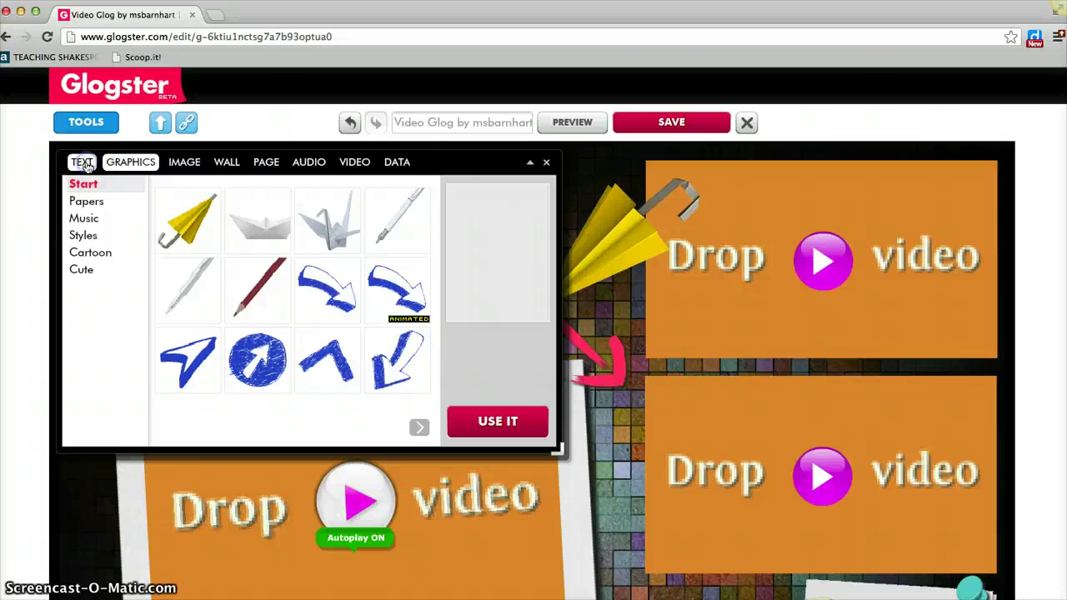
pyautogui.click(89, 190)
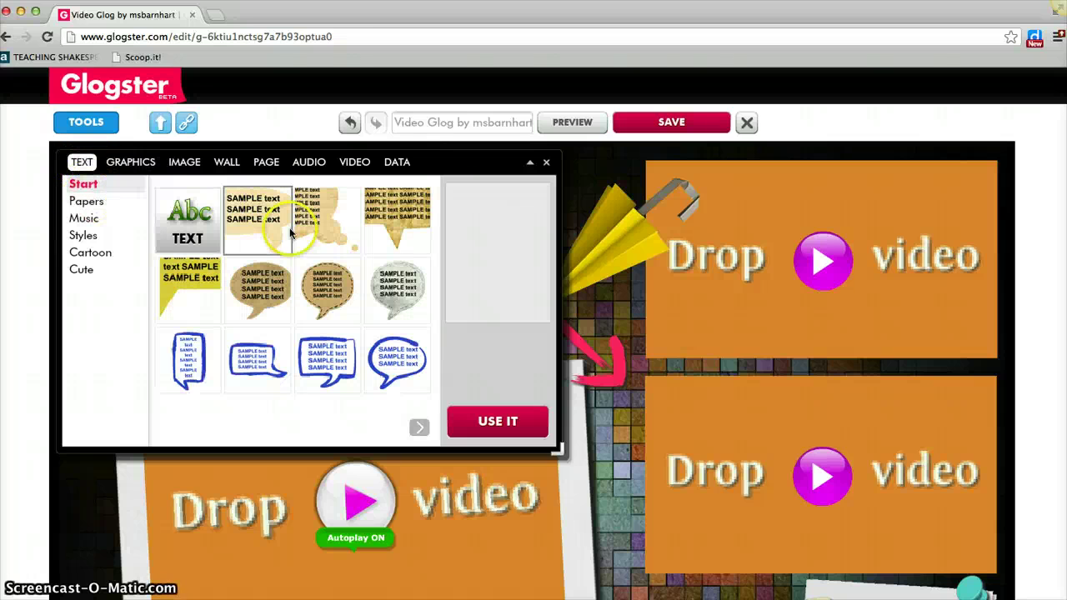
pyautogui.click(400, 291)
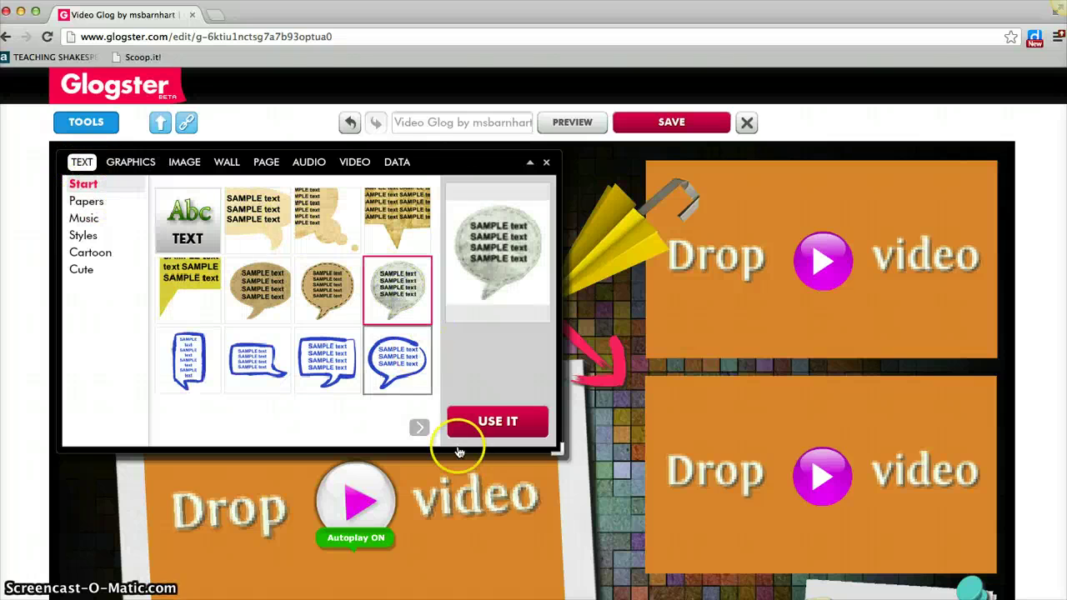
pyautogui.click(484, 425)
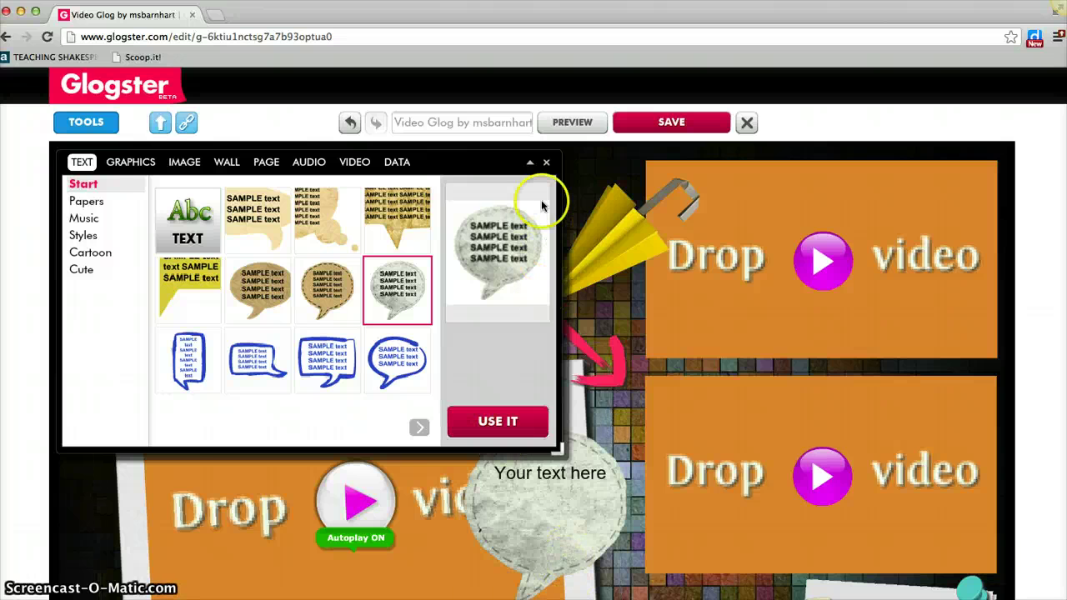
pyautogui.click(546, 162)
pyautogui.moveTo(544, 527); pyautogui.dragTo(527, 248)
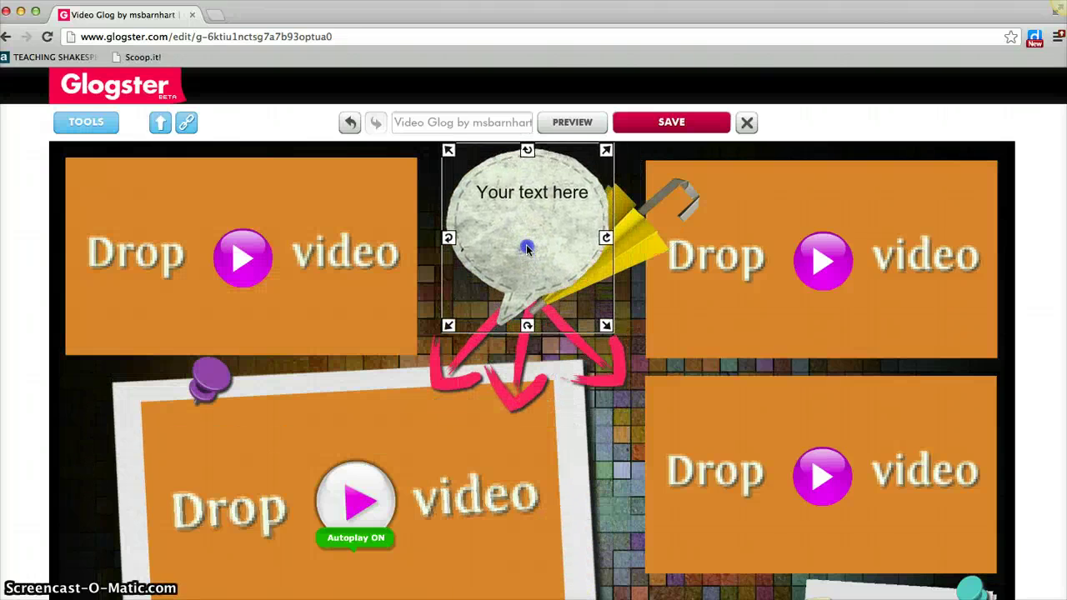
# Replace the speech bubble's placeholder text with "Weather" and set its font size to 50.
pyautogui.doubleClick(528, 194)
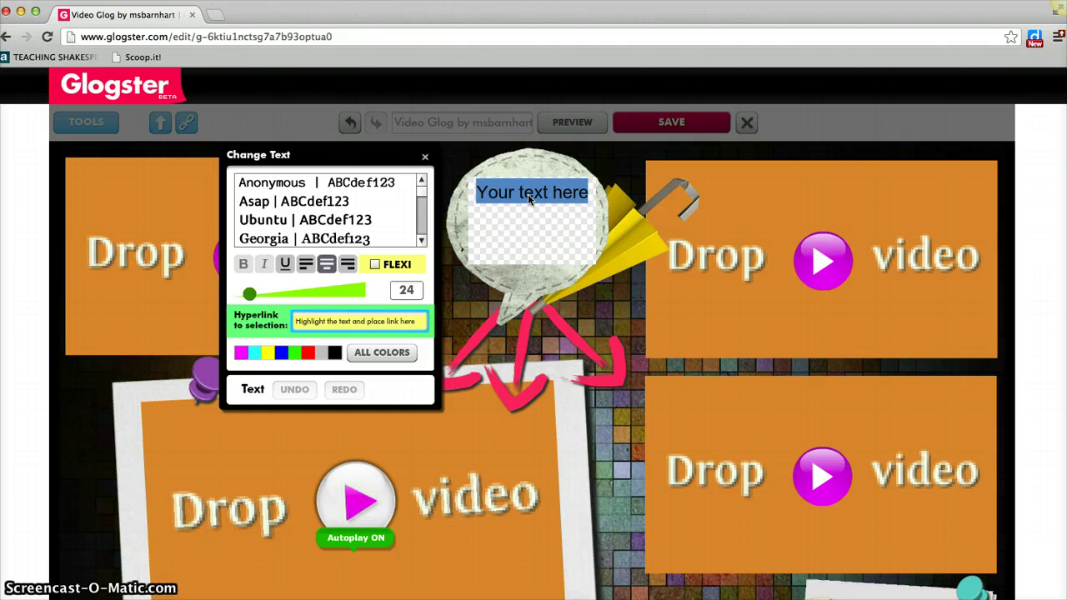
pyautogui.write('Weather')
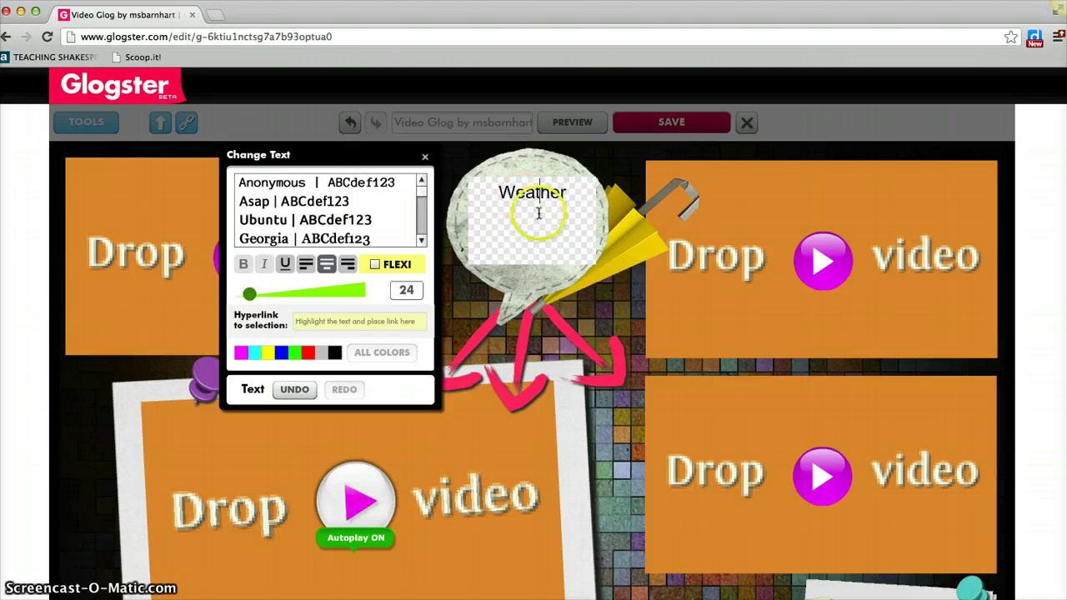
pyautogui.doubleClick(546, 226)
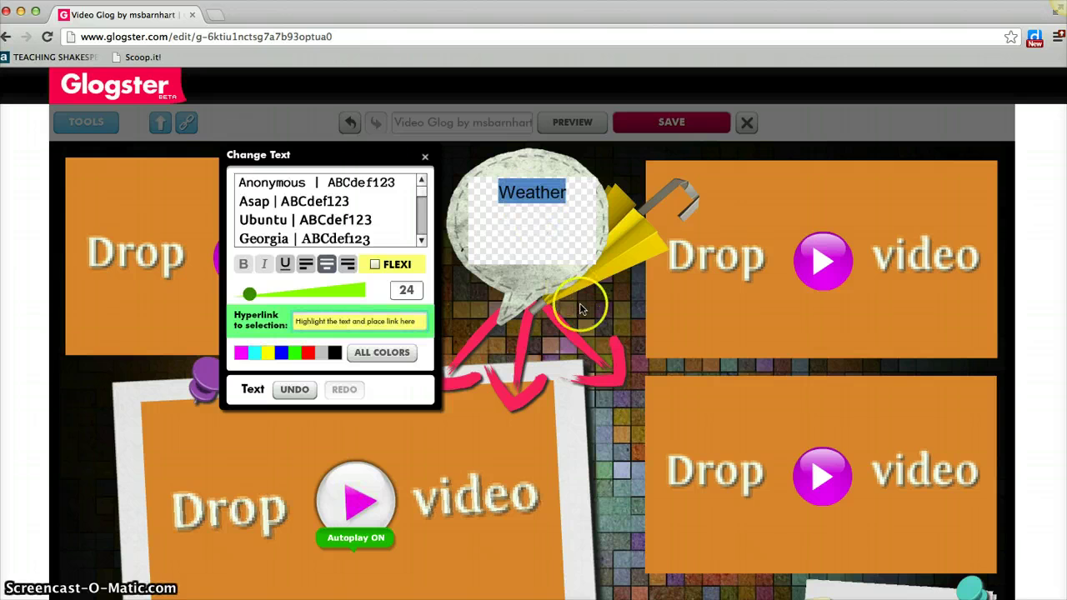
pyautogui.doubleClick(407, 291)
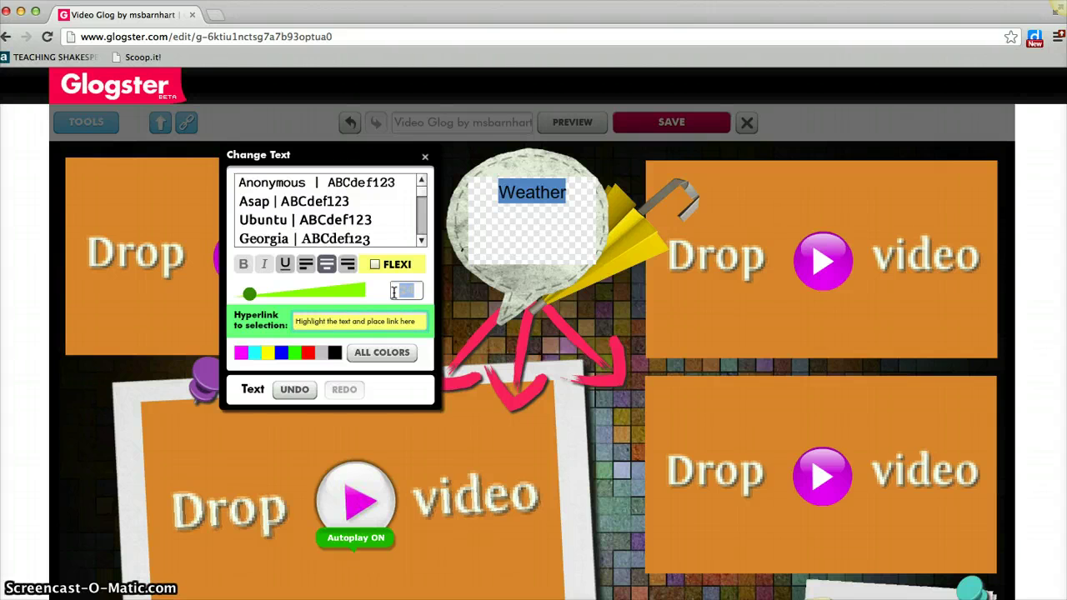
pyautogui.press('Return')
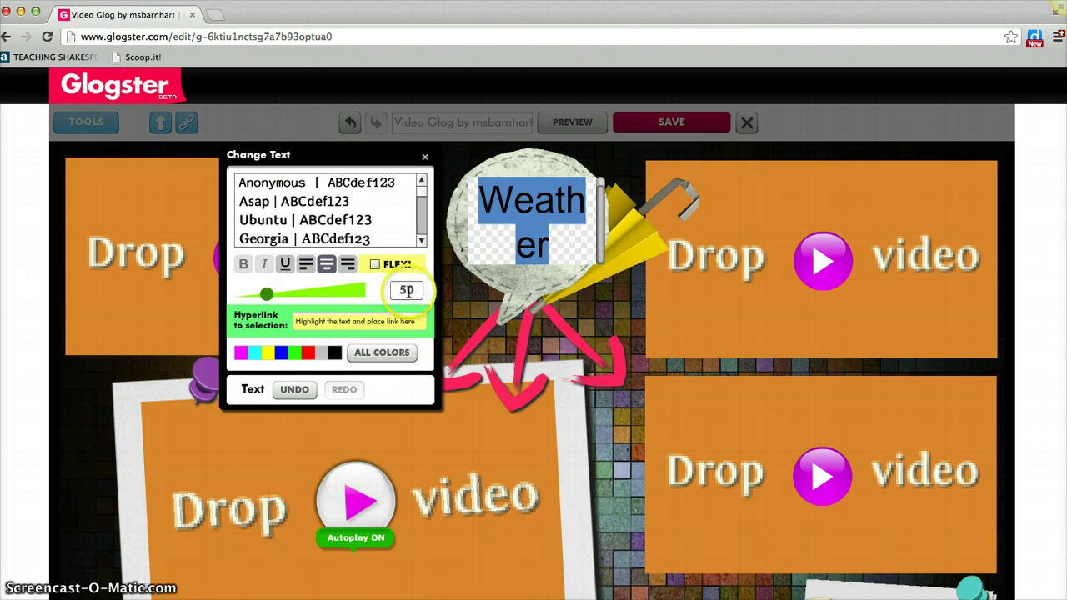
# Set the font size of the speech bubble's "Weather" text to 25.
pyautogui.doubleClick(407, 290)
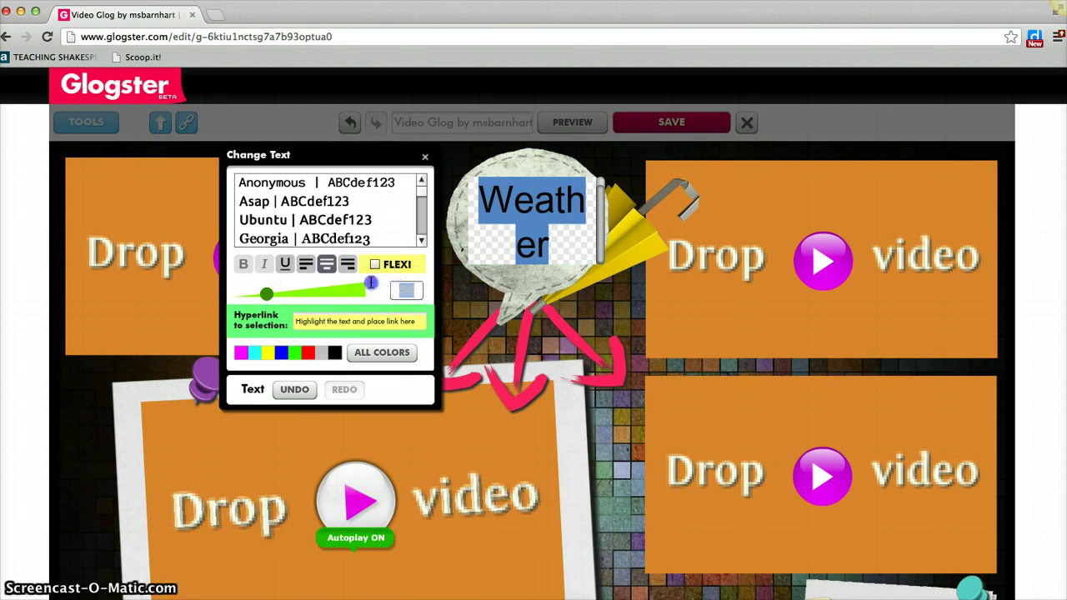
pyautogui.write('25')
pyautogui.press('Return')
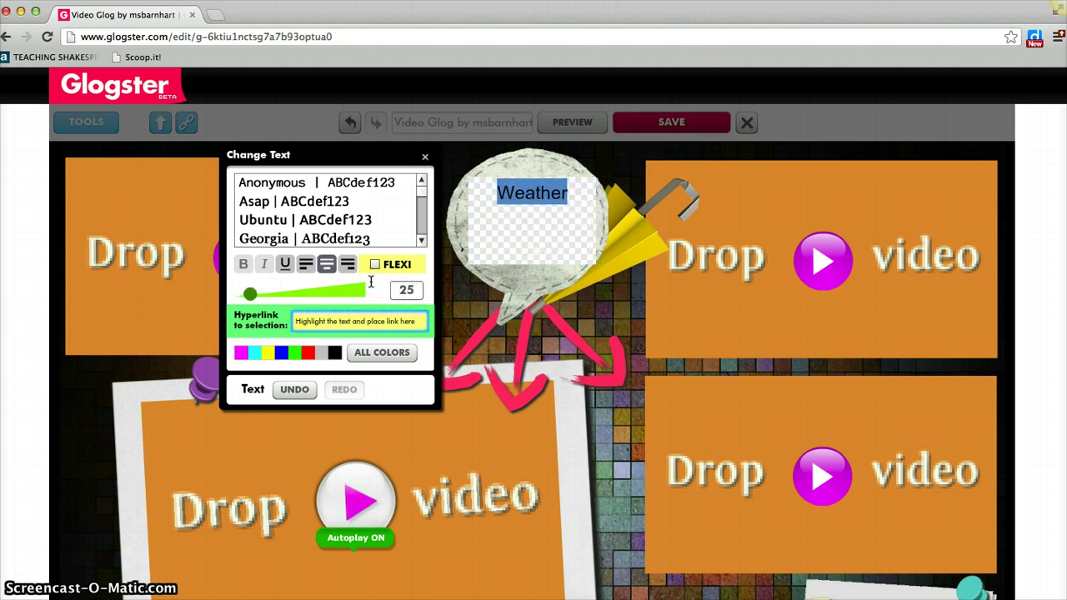
pyautogui.click(527, 245)
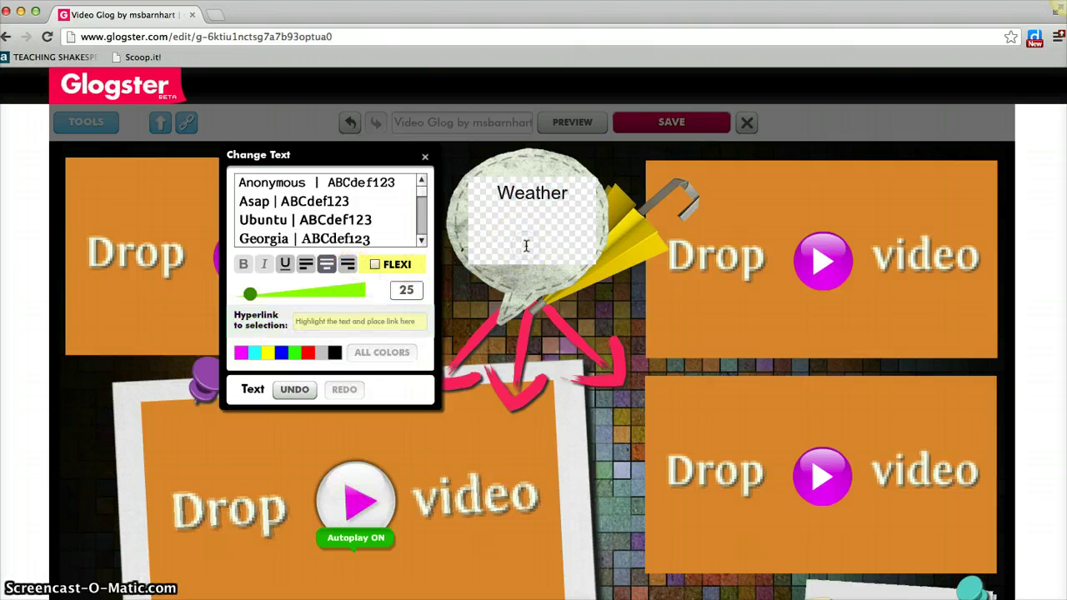
# Try to change the font of the speech bubble's "Weather" text to Georgia.
pyautogui.click(500, 236)
pyautogui.click(353, 239)
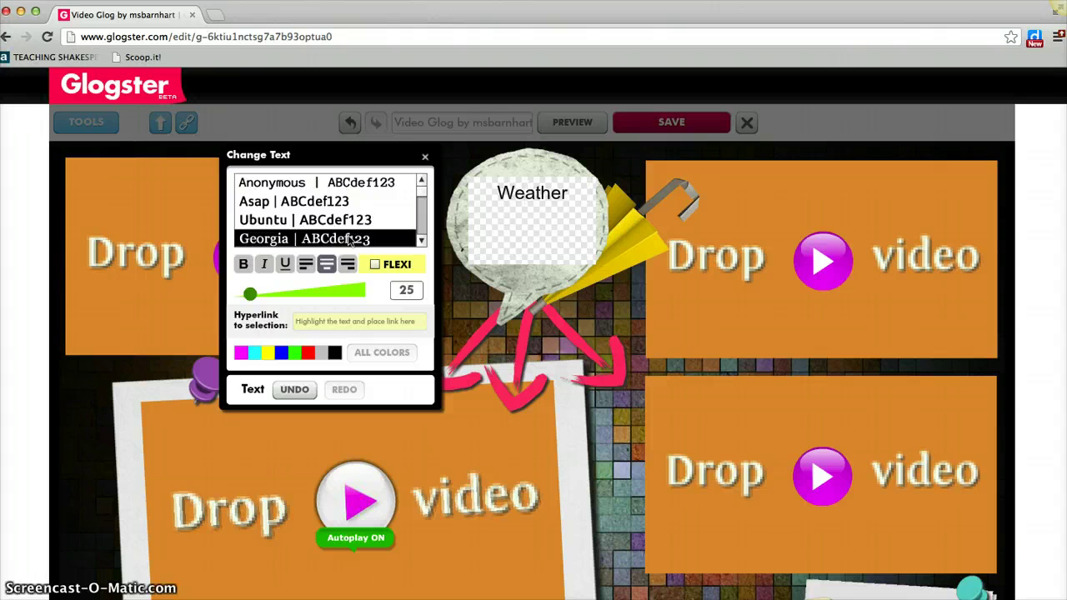
pyautogui.click(315, 271)
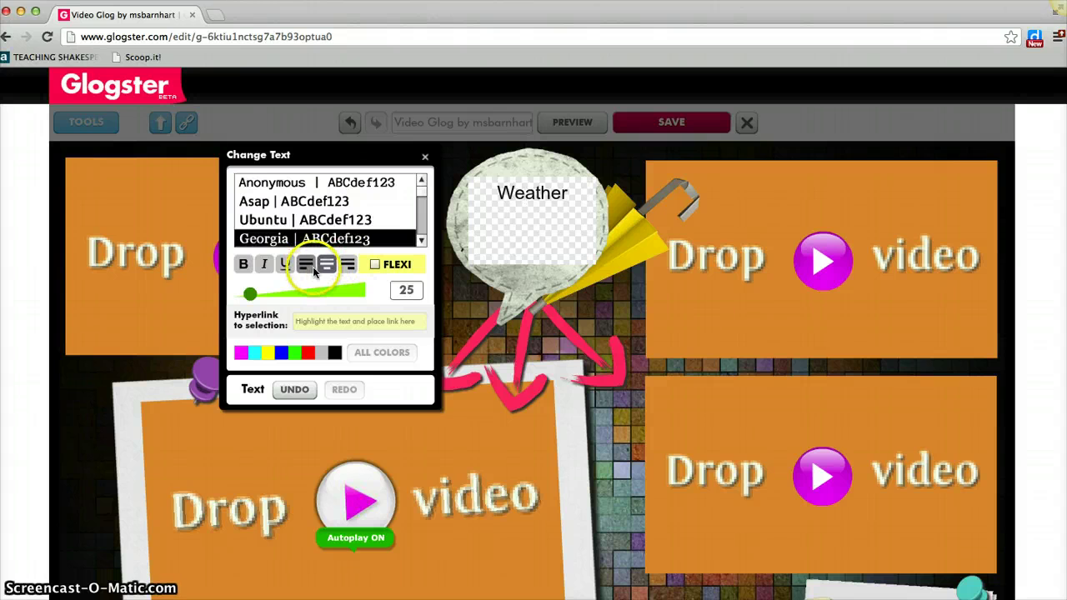
pyautogui.click(601, 326)
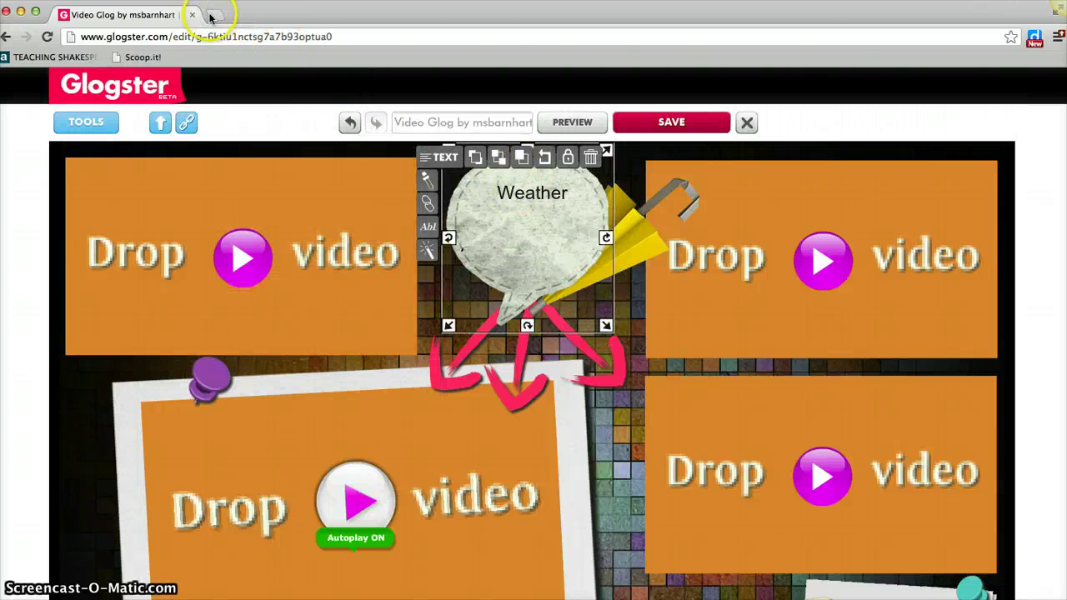
pyautogui.doubleClick(538, 198)
pyautogui.click(579, 195)
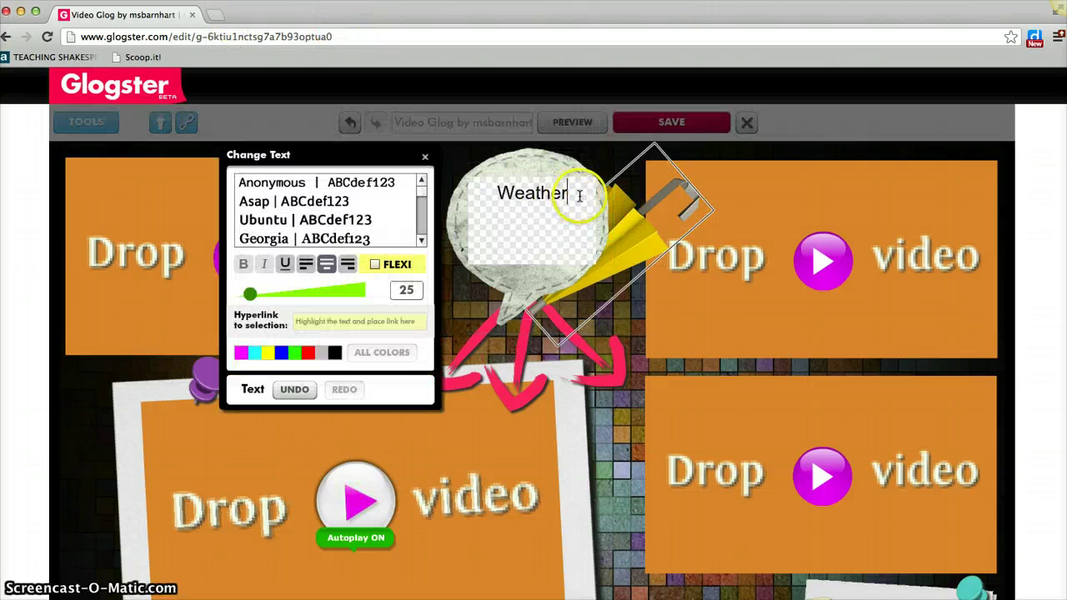
pyautogui.moveTo(529, 188); pyautogui.dragTo(487, 183)
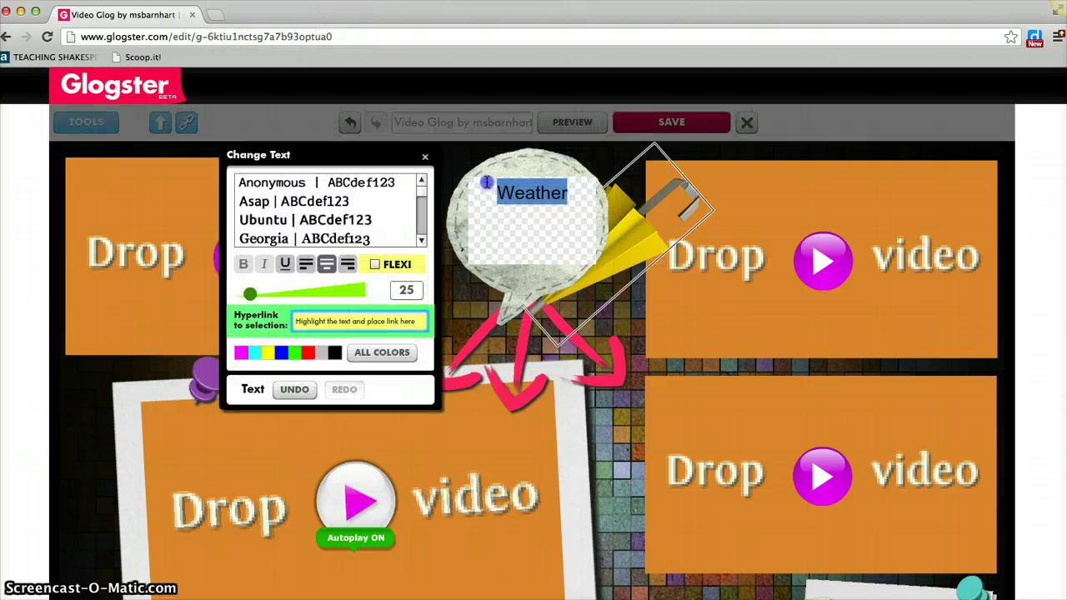
pyautogui.click(388, 324)
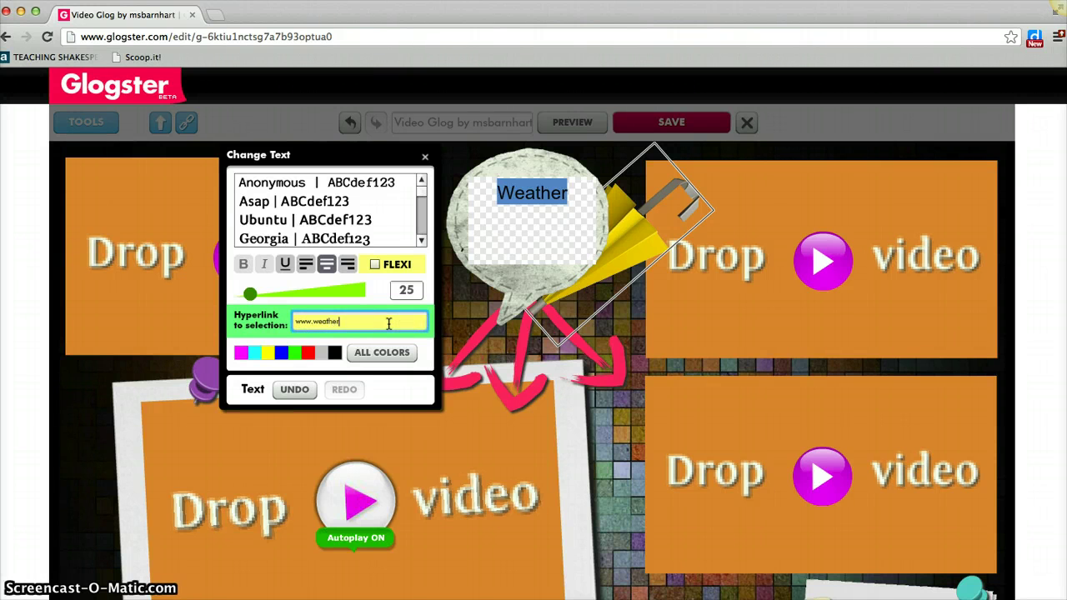
pyautogui.write('www.weatherchannel.com')
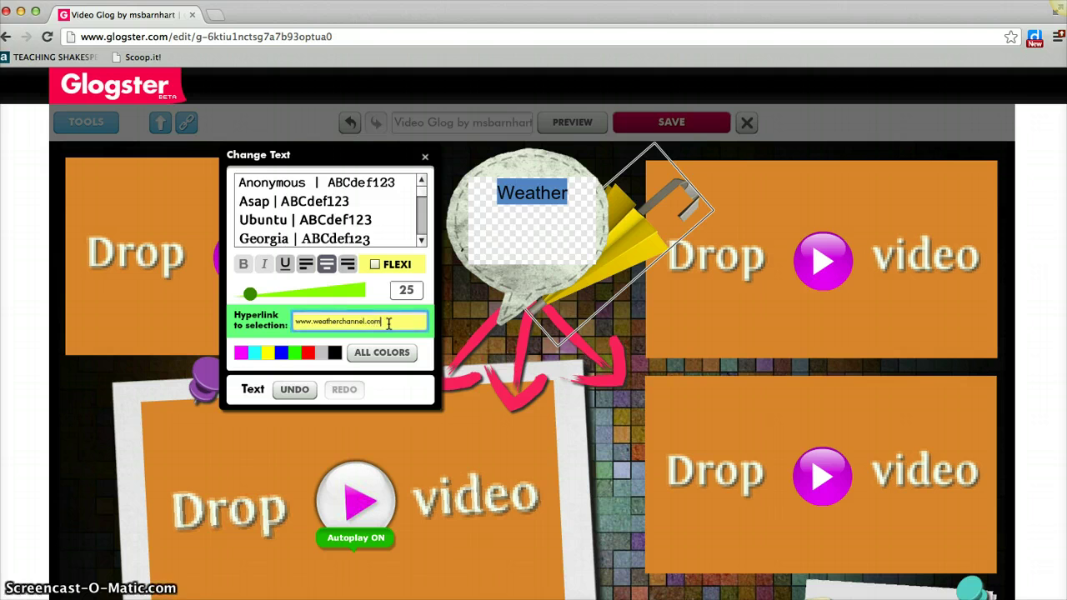
pyautogui.press('Return')
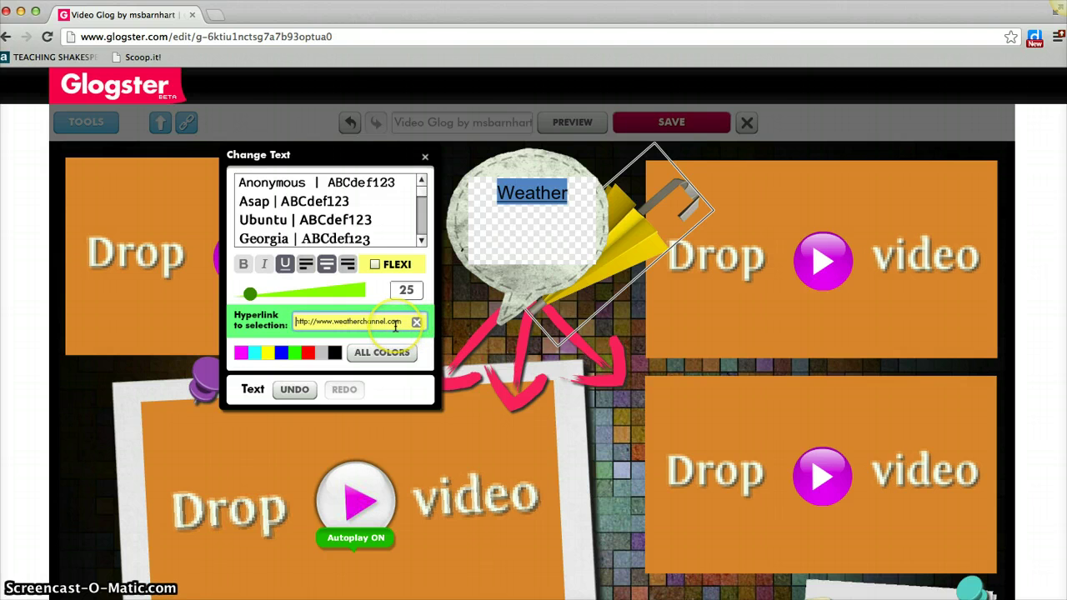
pyautogui.click(465, 314)
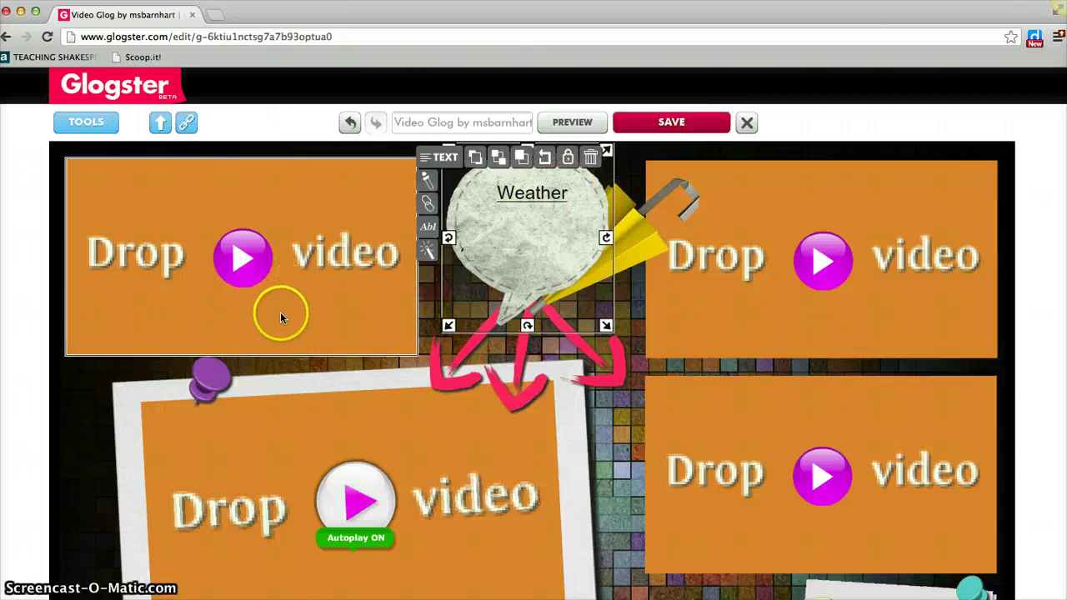
pyautogui.click(149, 254)
pyautogui.click(90, 159)
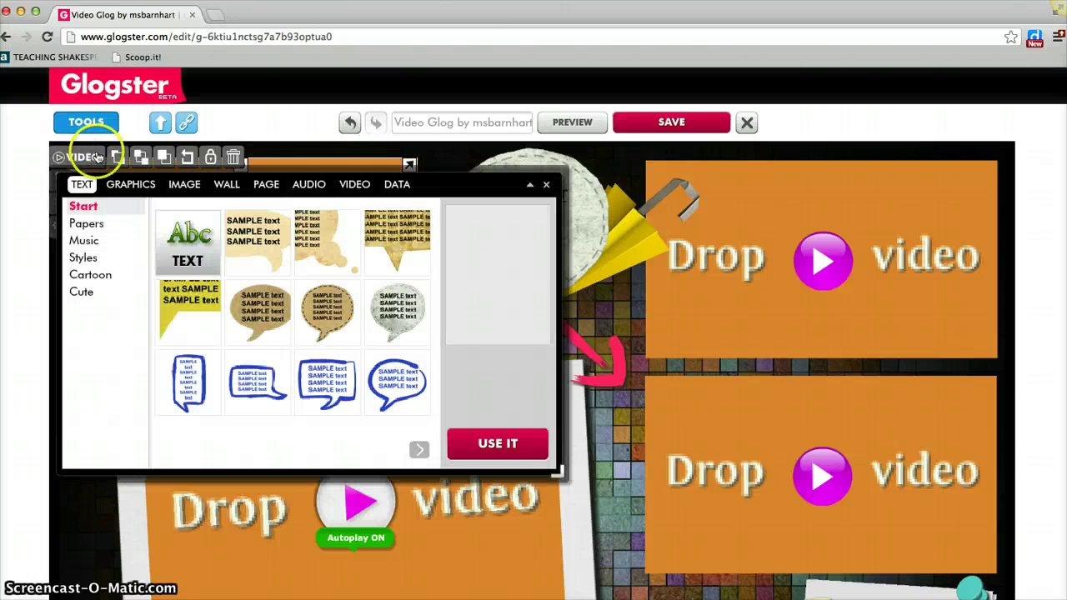
pyautogui.click(352, 185)
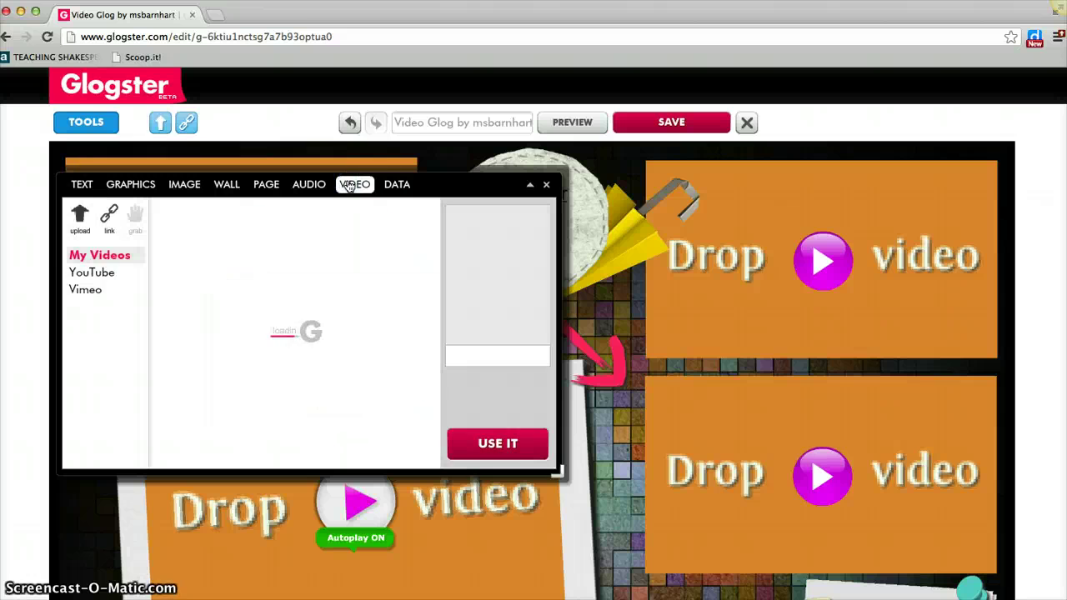
pyautogui.click(95, 253)
pyautogui.click(96, 281)
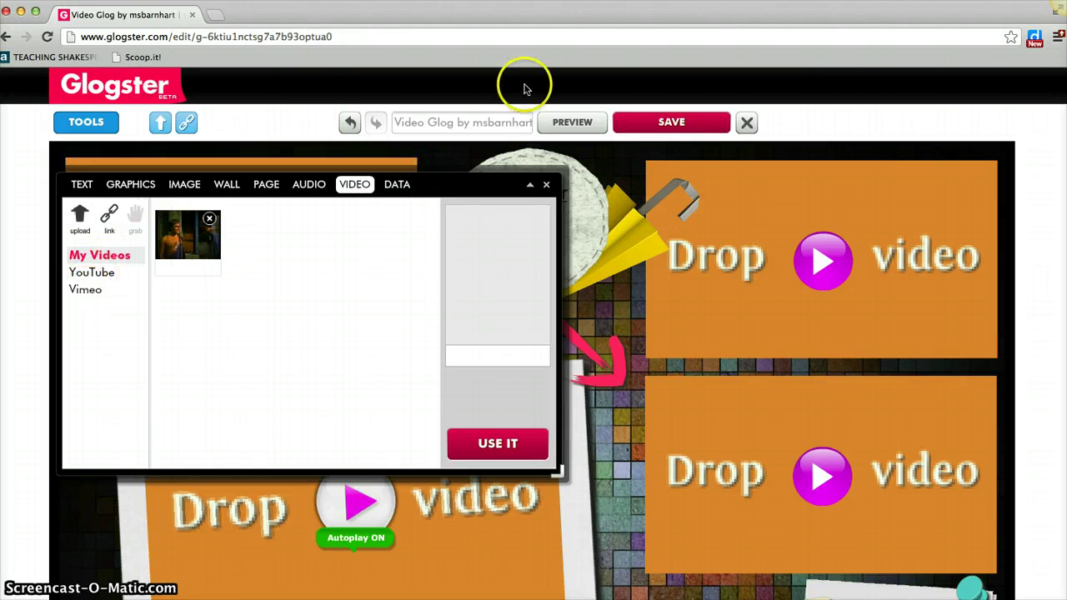
pyautogui.click(546, 184)
# Delete the video placeholder beside the speech bubble, above the purple pushpin.
pyautogui.click(292, 231)
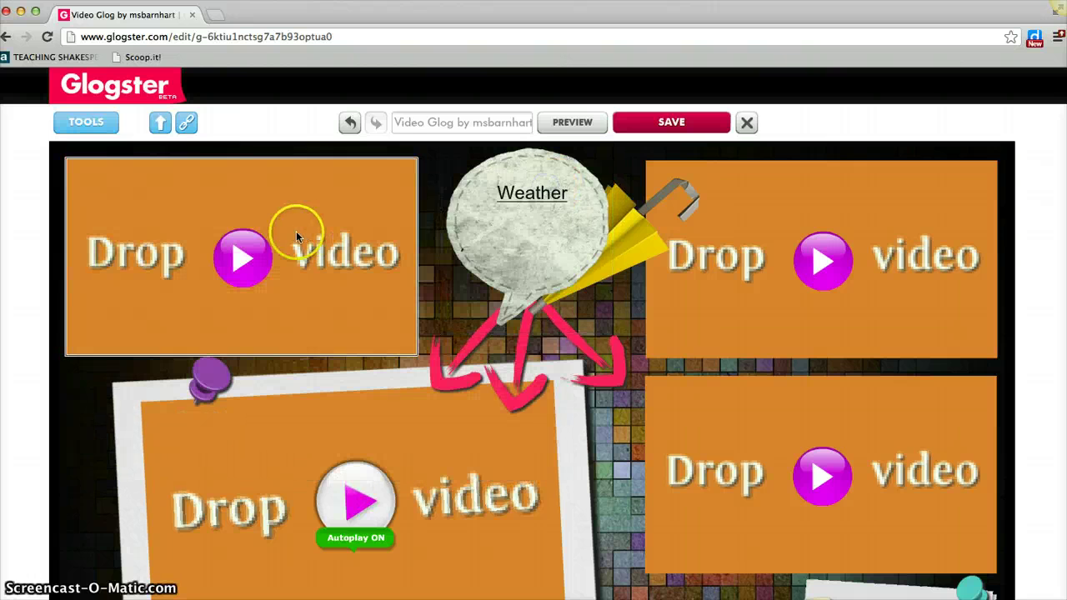
pyautogui.click(258, 176)
pyautogui.click(235, 160)
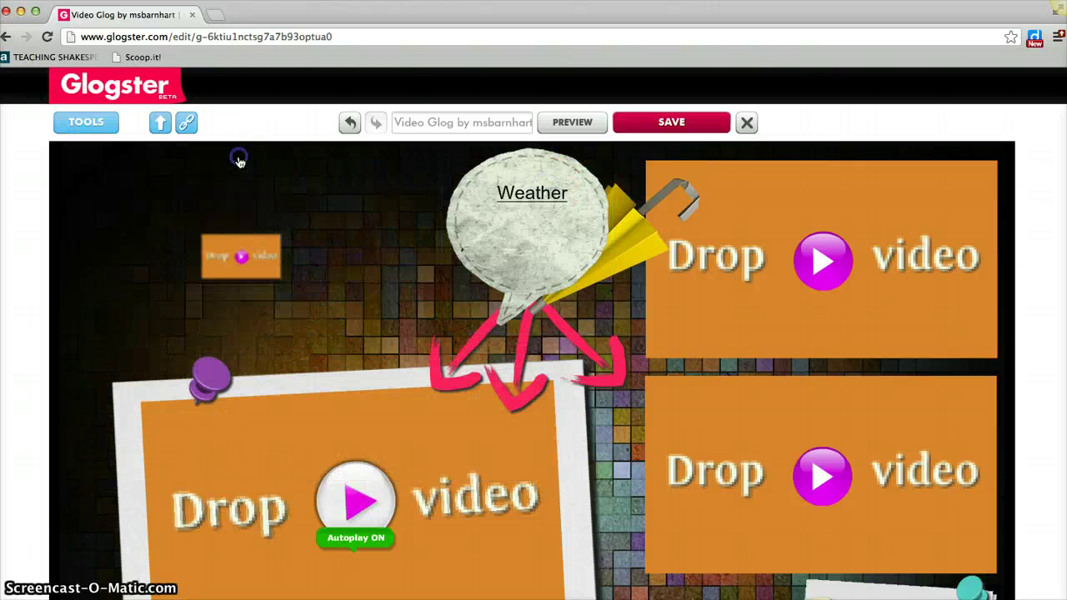
# Insert the saved clip "COMPLETE RARE F..." from My Videos into the Glog.
pyautogui.click(100, 125)
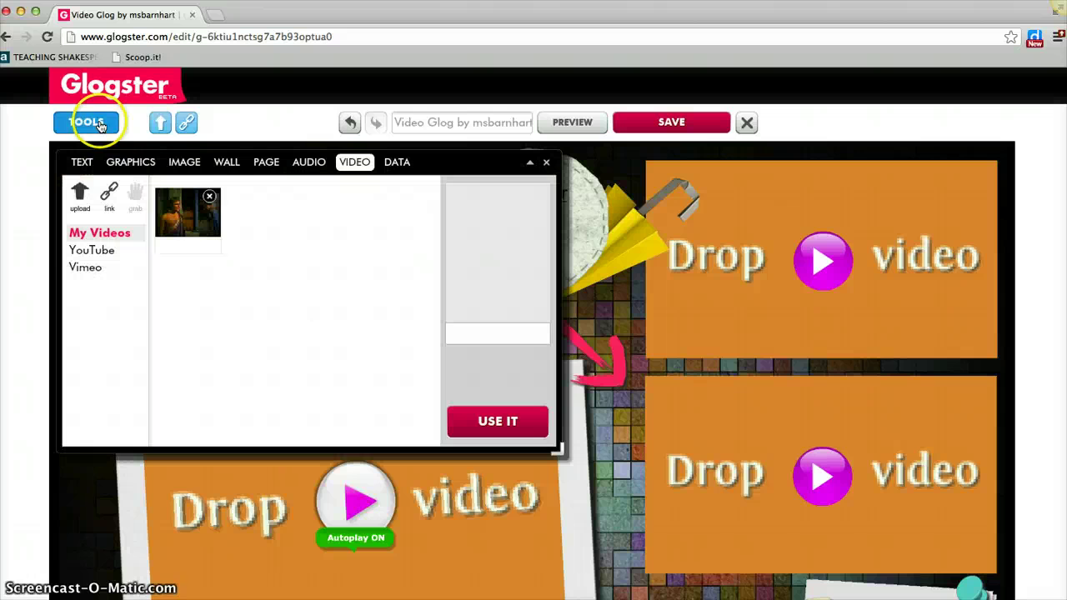
pyautogui.click(183, 206)
pyautogui.click(501, 422)
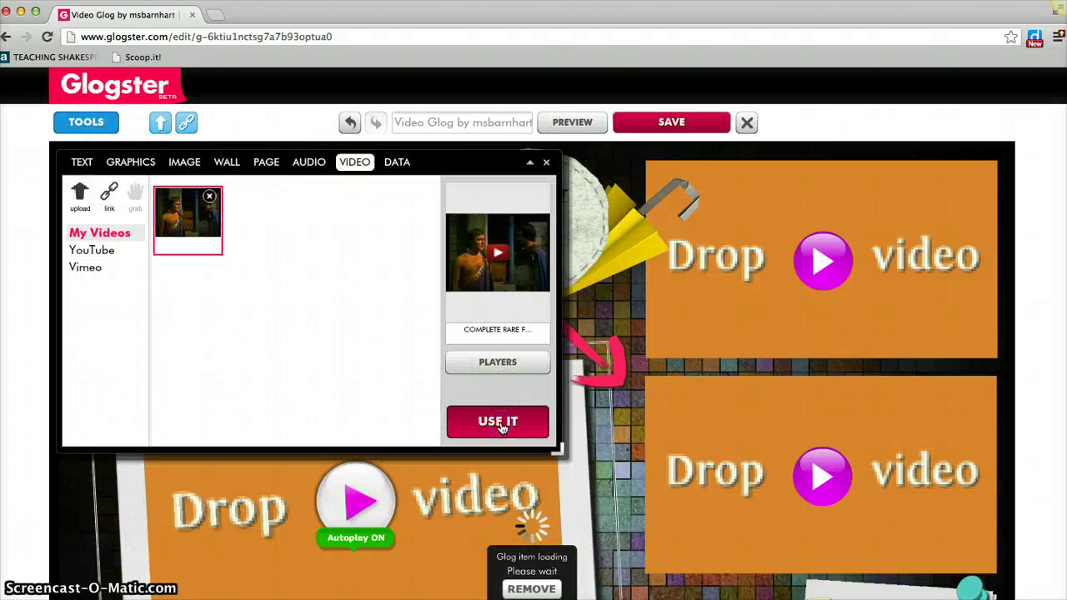
pyautogui.click(546, 162)
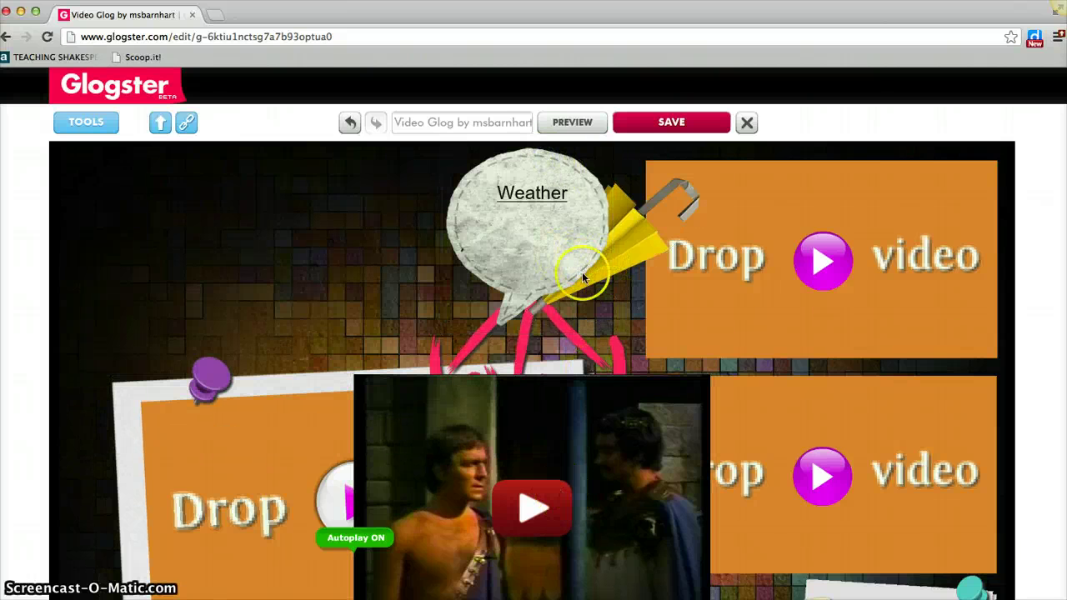
# Place the video clip in the gap above the purple pushpin, tilted slightly counterclockwise and shrunk to fit beside the speech bubble.
pyautogui.moveTo(622, 484); pyautogui.dragTo(391, 273)
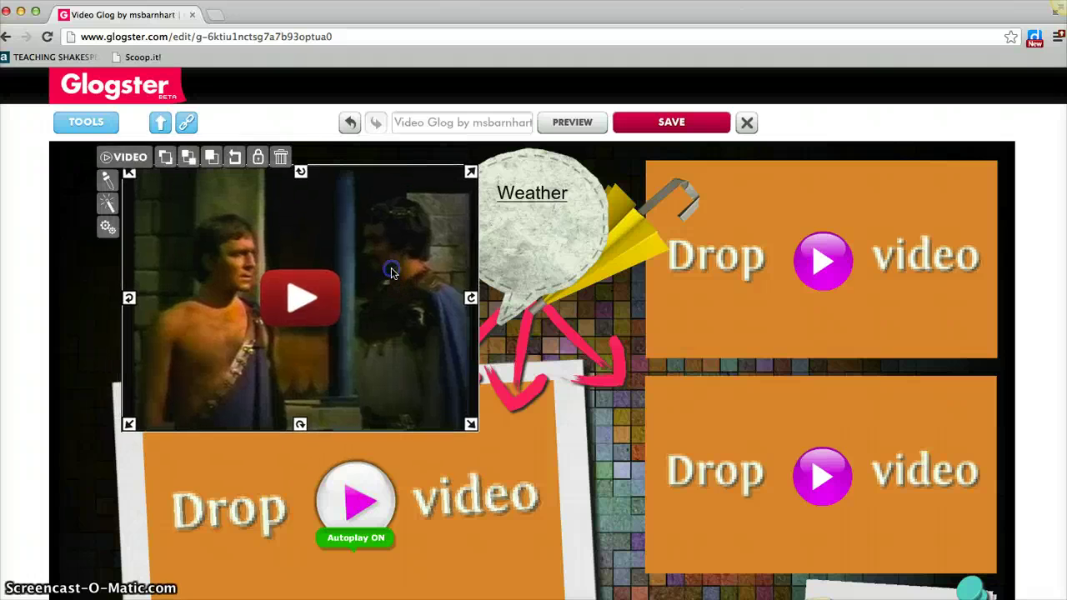
pyautogui.moveTo(472, 306); pyautogui.dragTo(467, 282)
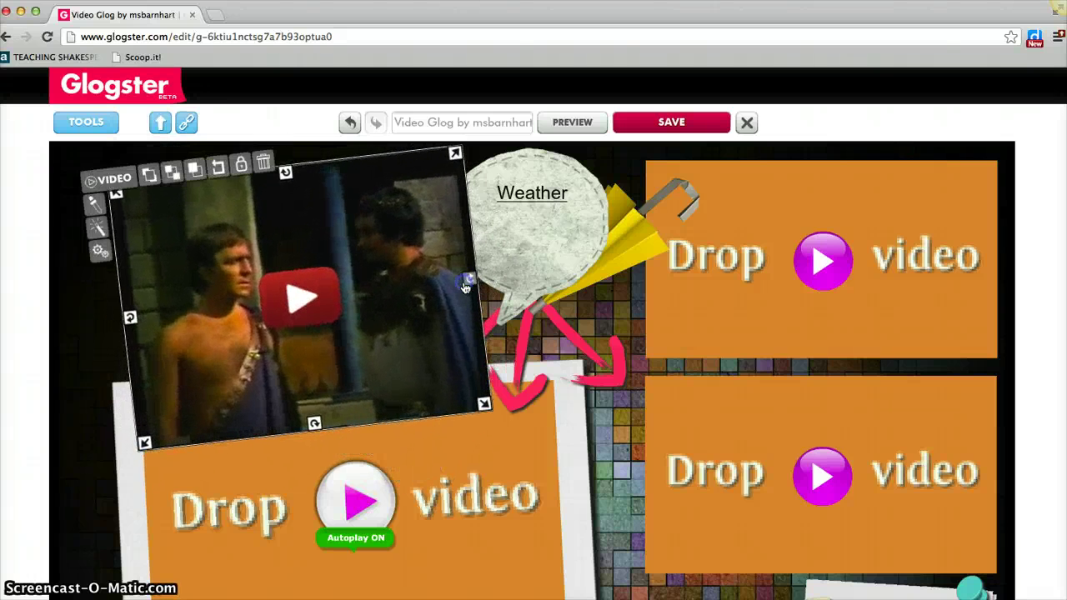
pyautogui.moveTo(456, 156); pyautogui.dragTo(392, 238)
pyautogui.moveTo(351, 289); pyautogui.dragTo(346, 246)
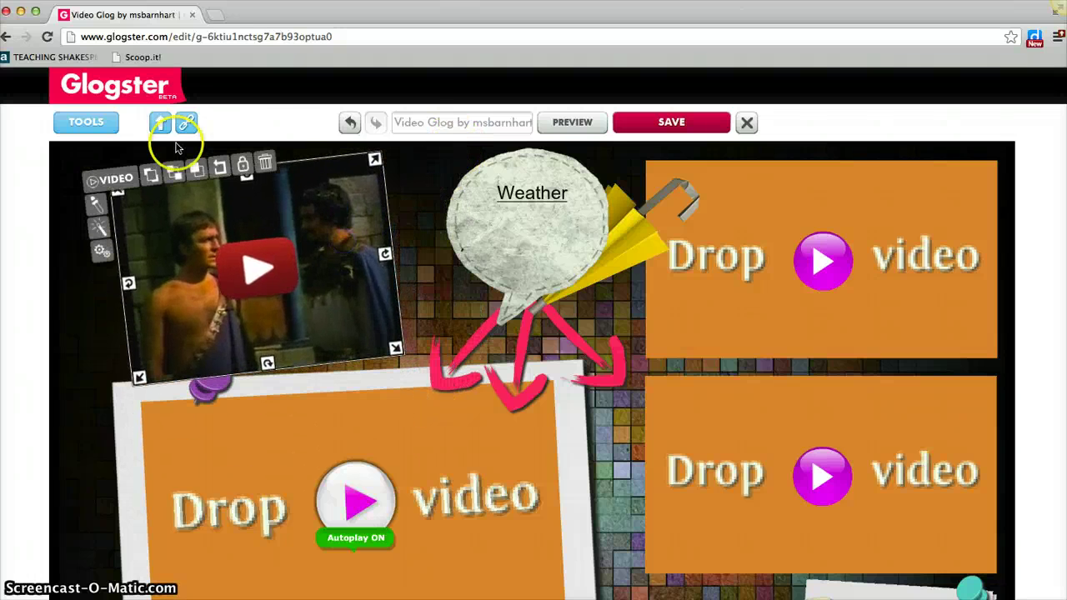
# Add the white lined-paper note from the Start text collection and place it over the lower edge of the video clip.
pyautogui.click(90, 121)
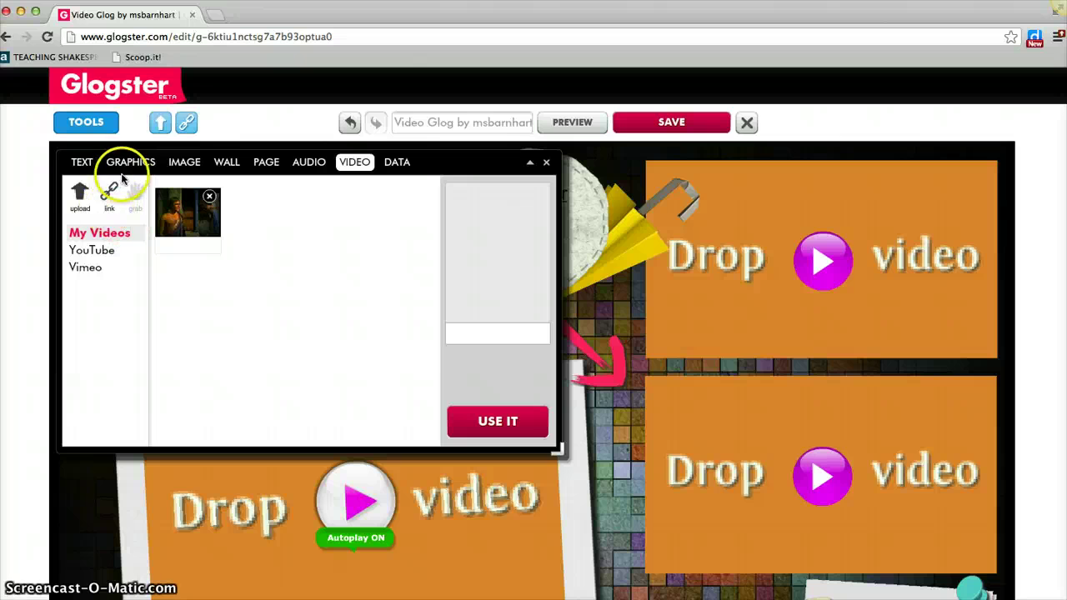
pyautogui.click(81, 164)
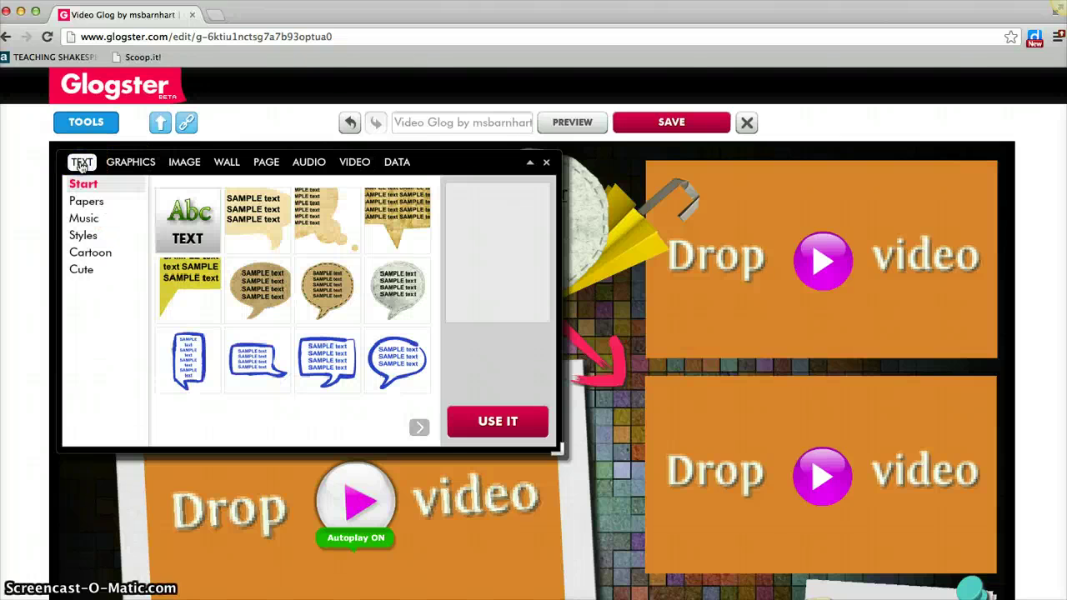
pyautogui.click(419, 428)
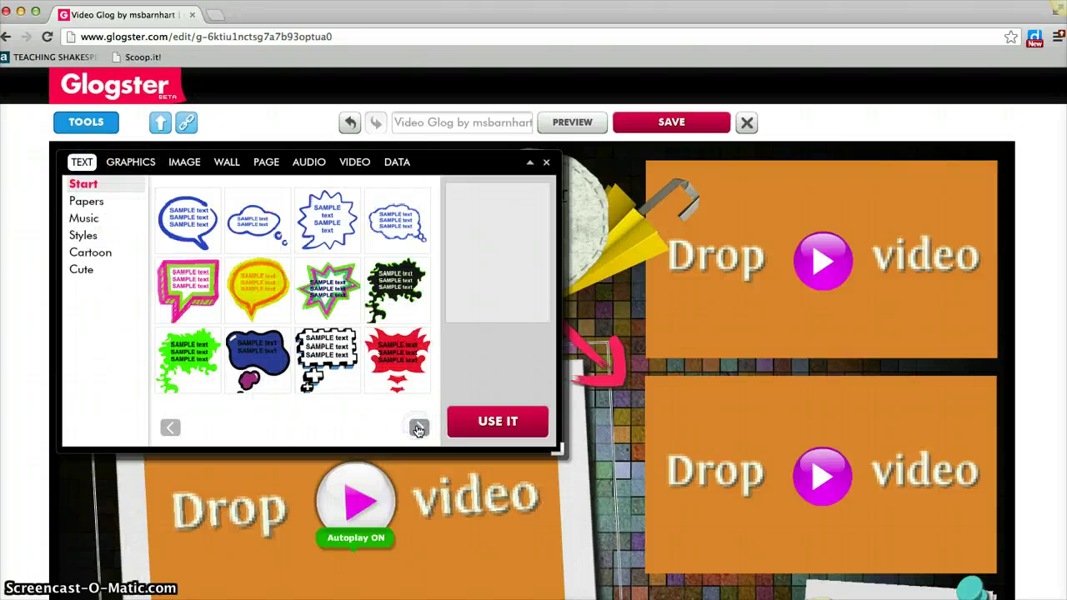
pyautogui.click(418, 428)
pyautogui.click(255, 289)
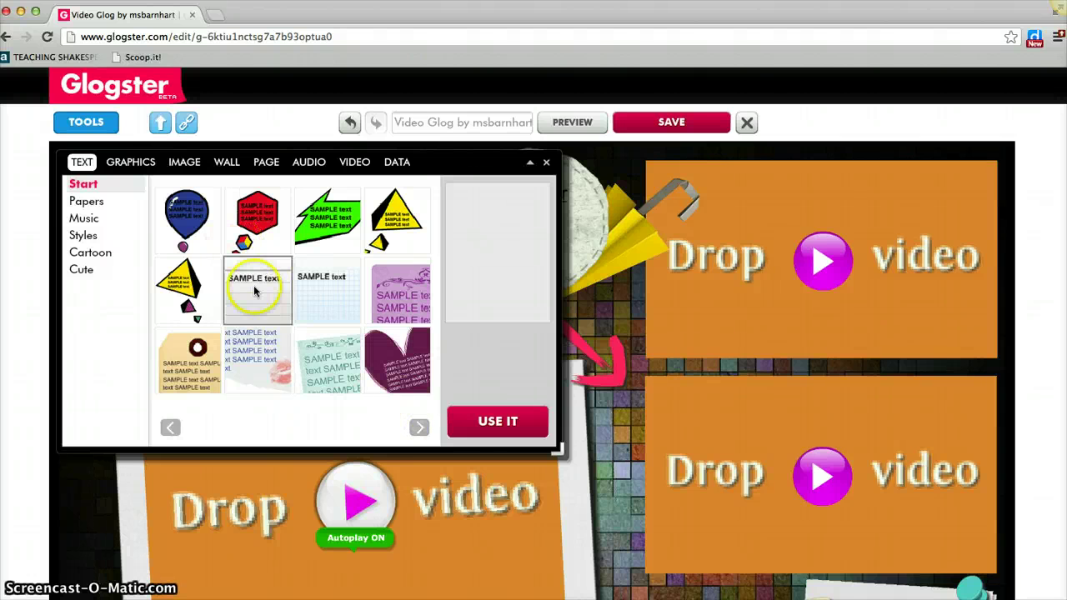
pyautogui.click(474, 422)
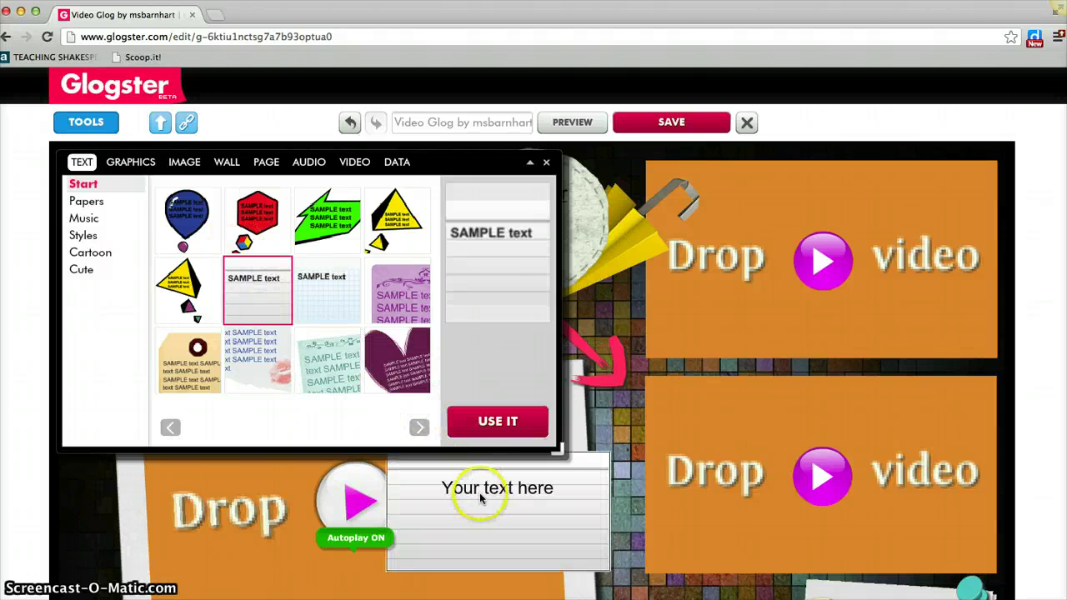
pyautogui.click(546, 162)
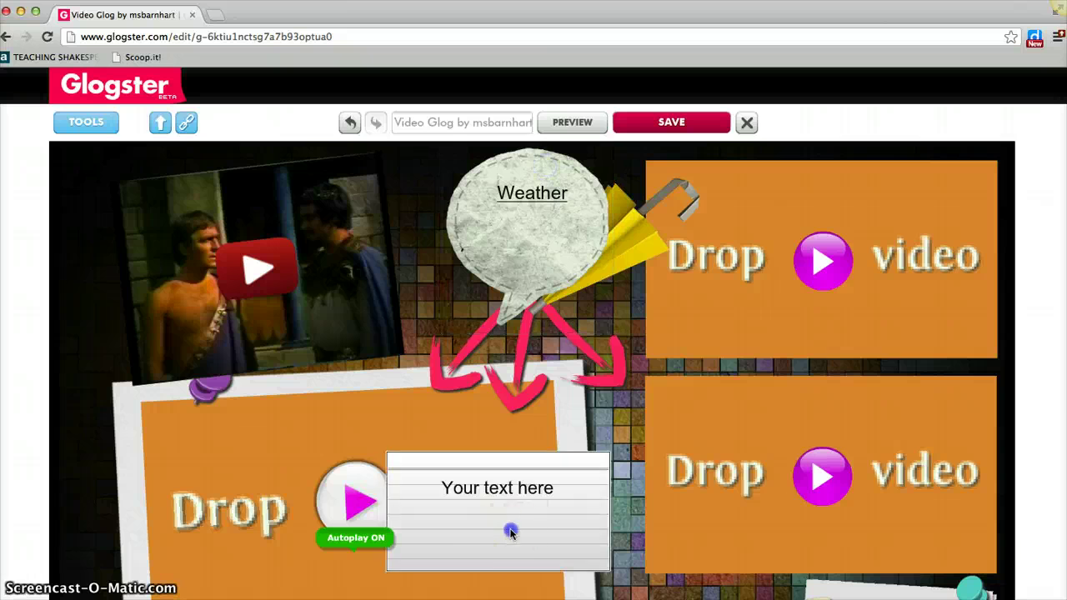
pyautogui.moveTo(510, 532); pyautogui.dragTo(296, 424)
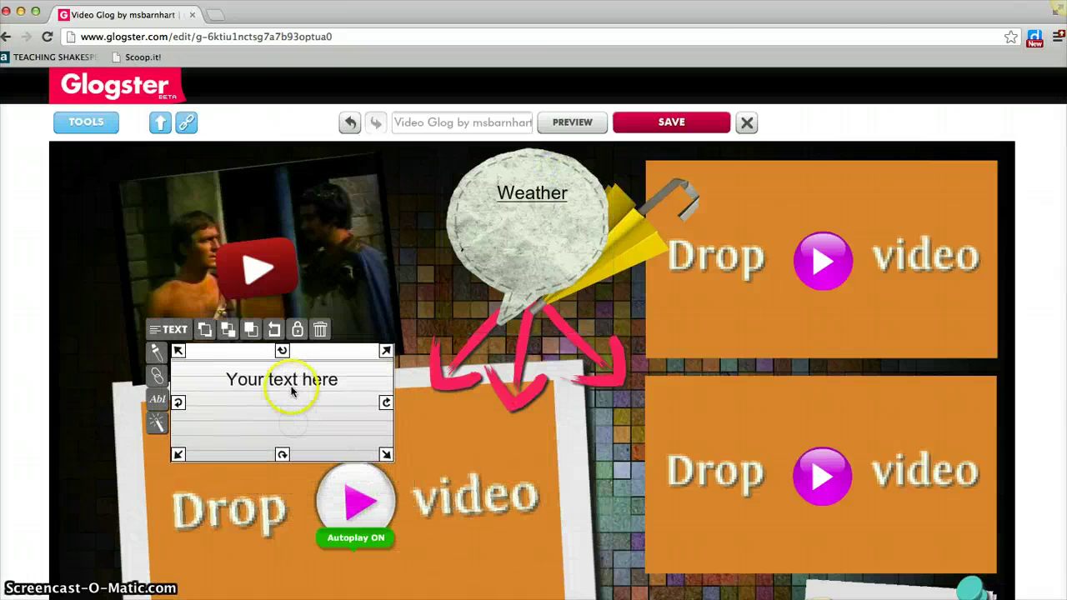
# Replace the lined note's placeholder text with "Watch this clip!".
pyautogui.doubleClick(291, 391)
pyautogui.write('Wa')
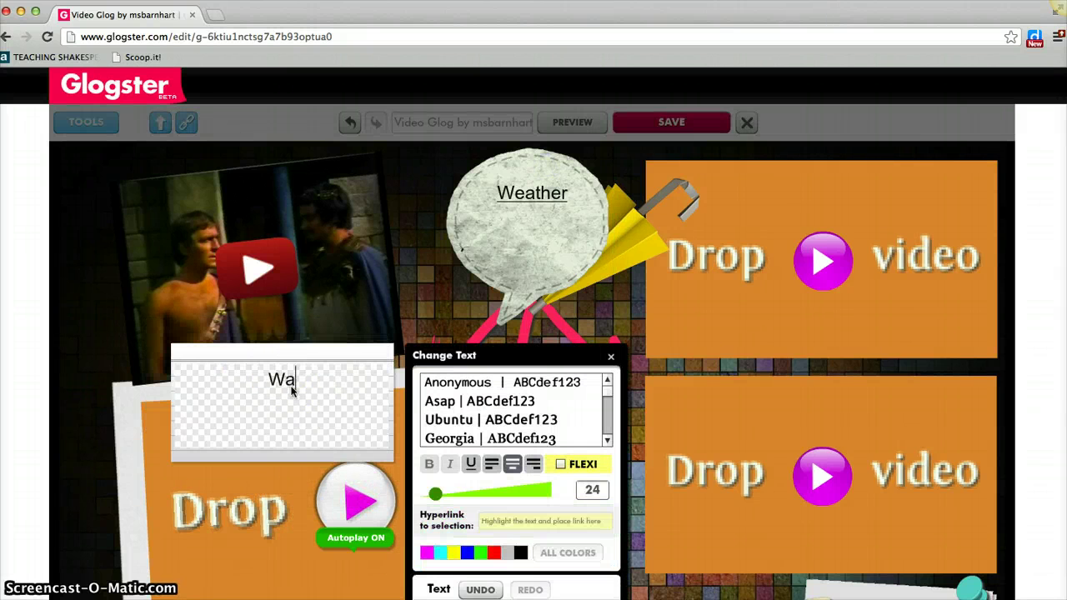
pyautogui.write('tch this clip!')
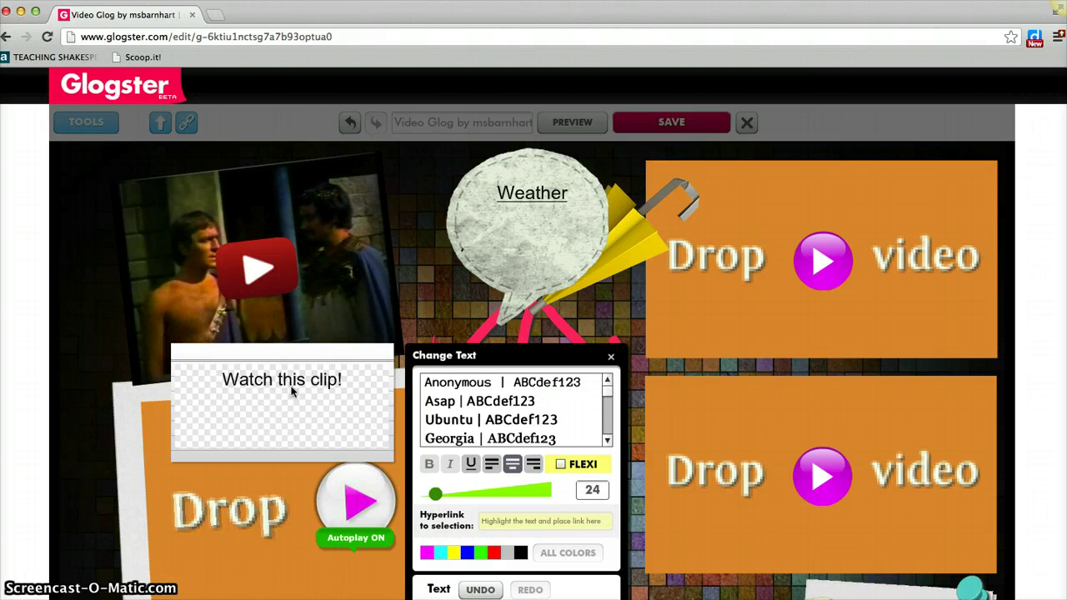
pyautogui.click(341, 428)
pyautogui.click(430, 319)
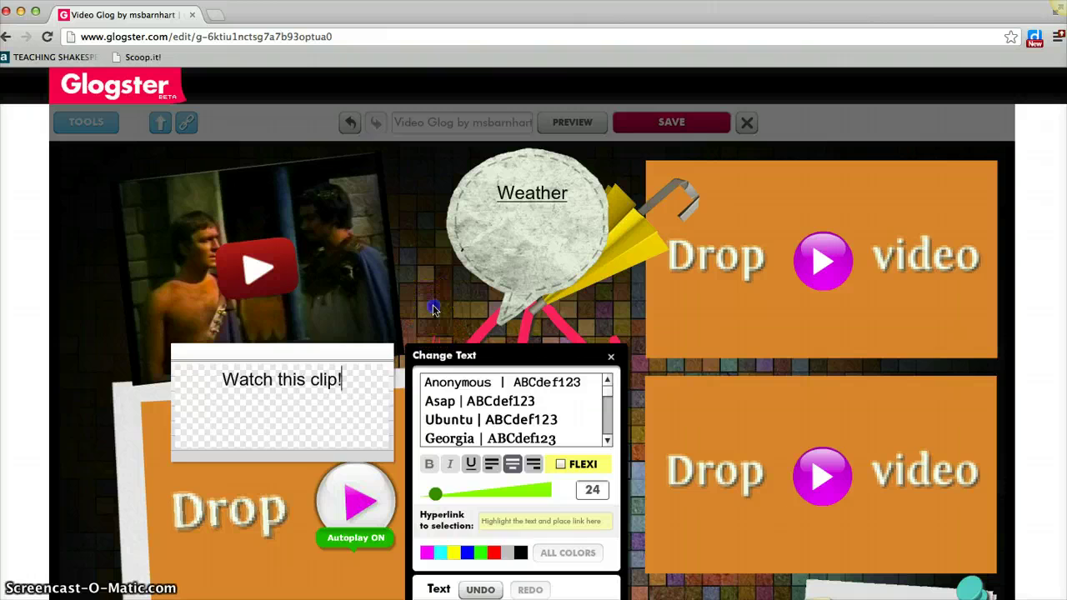
pyautogui.click(326, 353)
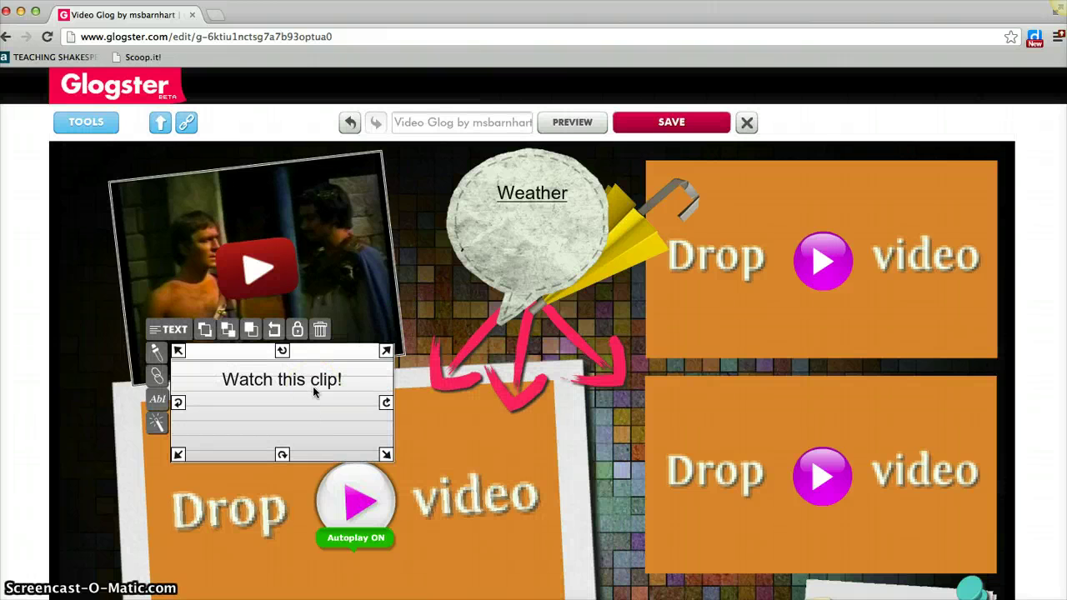
pyautogui.click(570, 243)
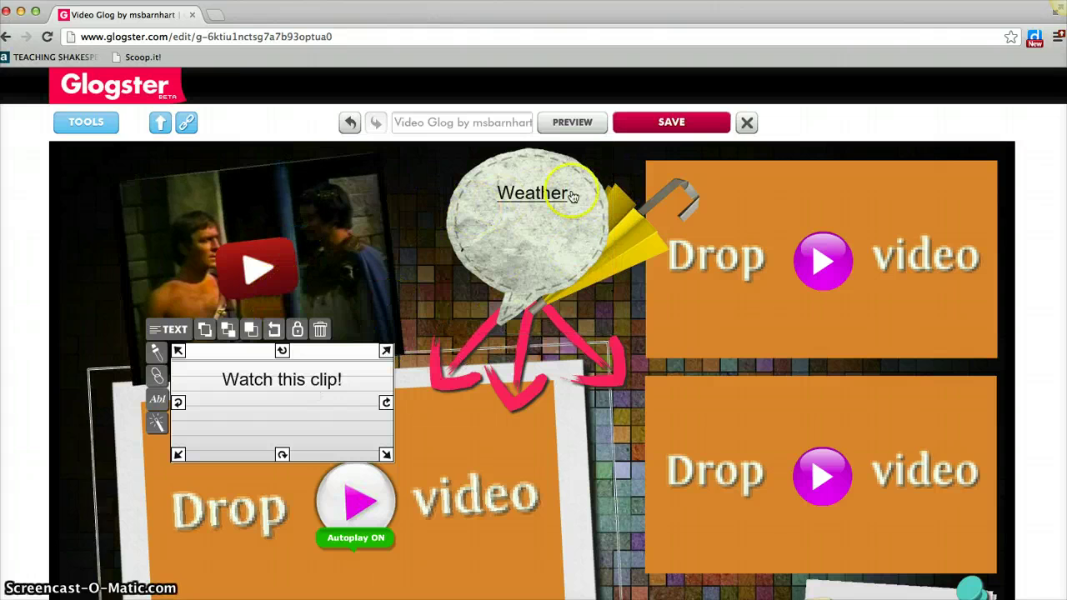
# Save the Glog under its default name without tags, with privacy set to public.
pyautogui.click(671, 125)
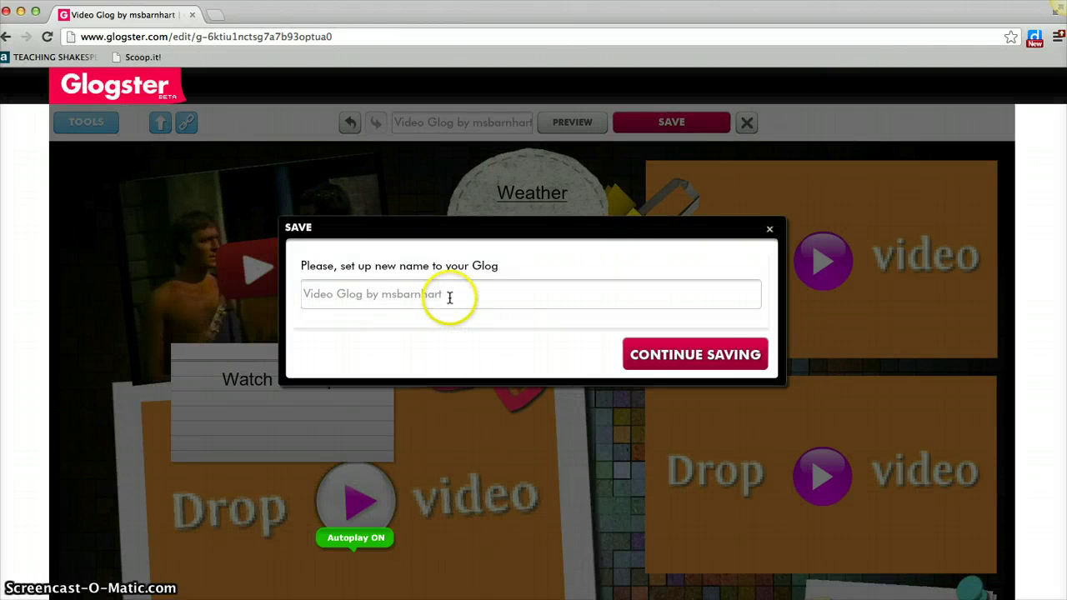
pyautogui.click(729, 353)
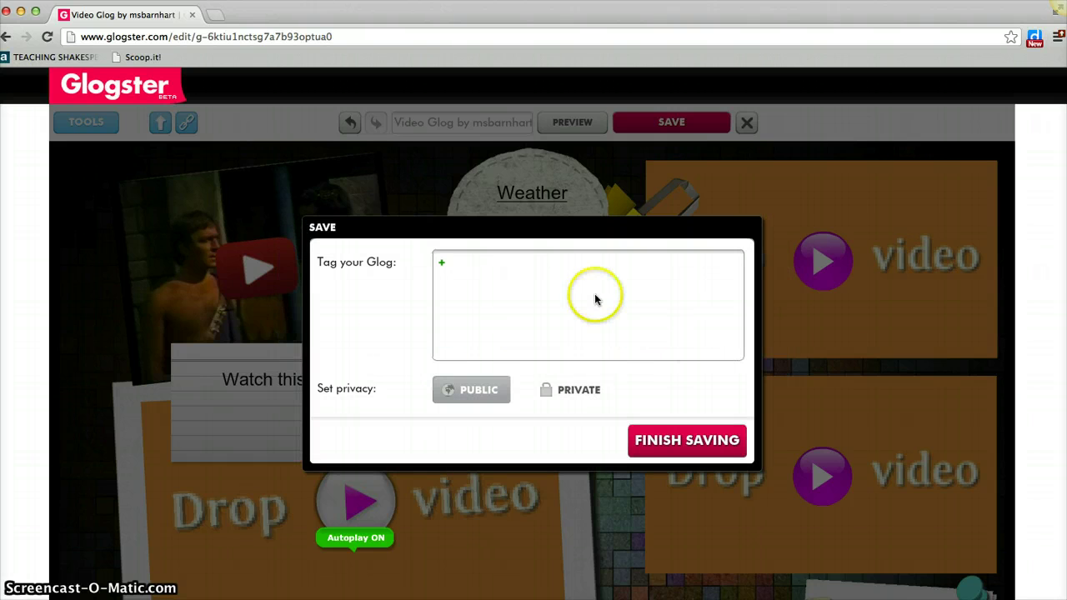
pyautogui.click(682, 442)
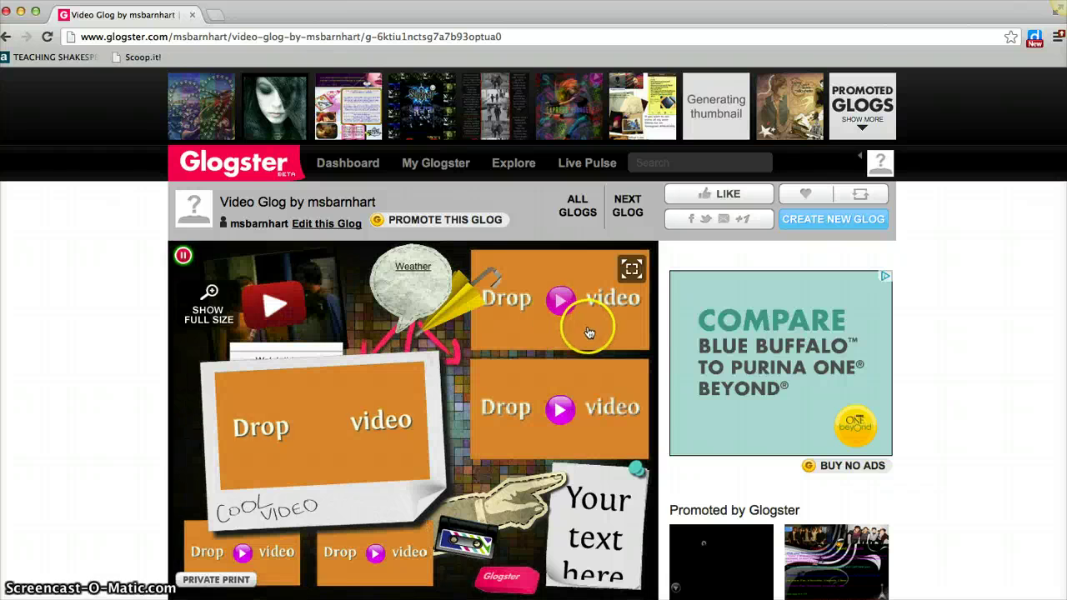
# Stop the automatic playback in the saved Glog and view it in full-screen mode.
pyautogui.click(184, 256)
pyautogui.click(184, 256)
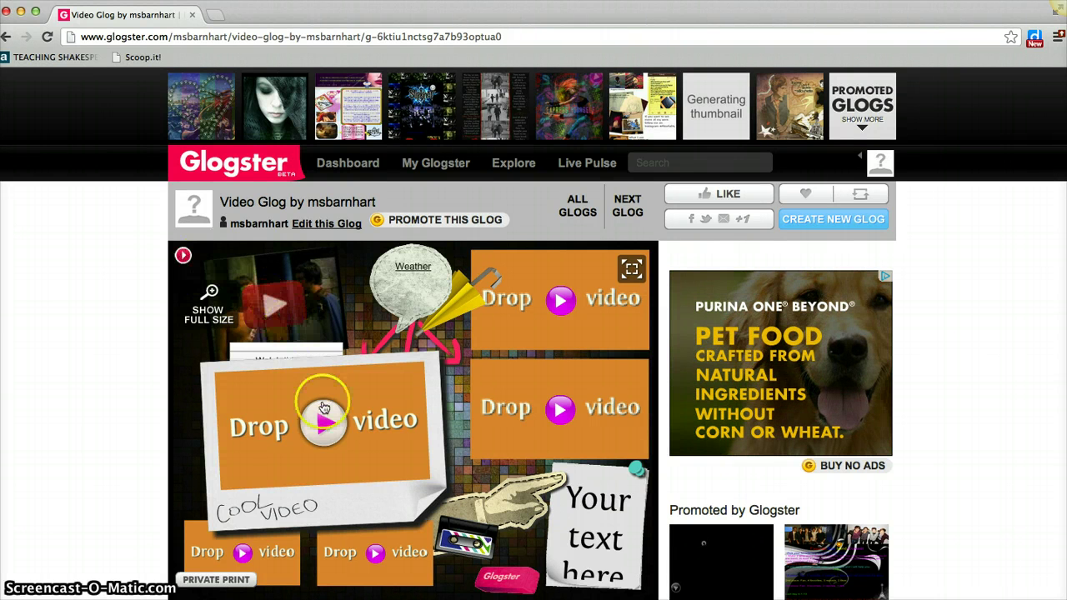
pyautogui.moveTo(322, 421)
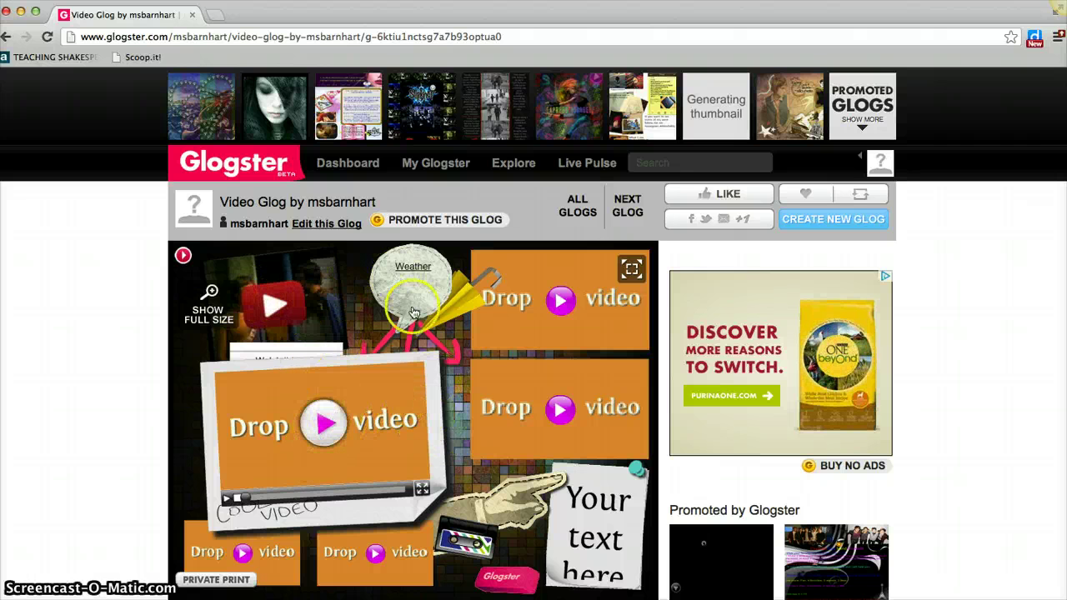
pyautogui.click(633, 268)
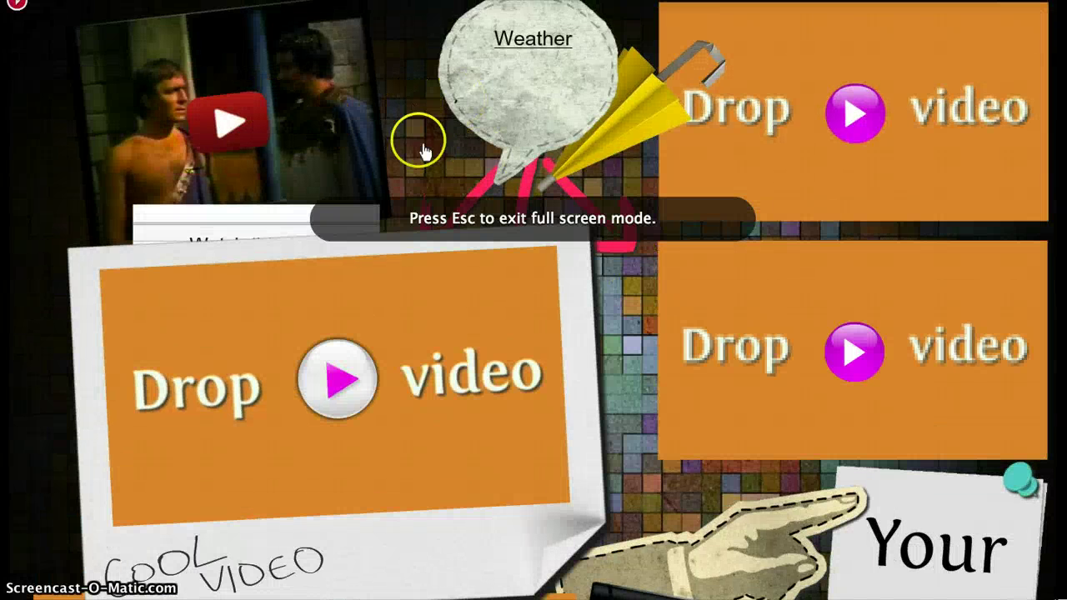